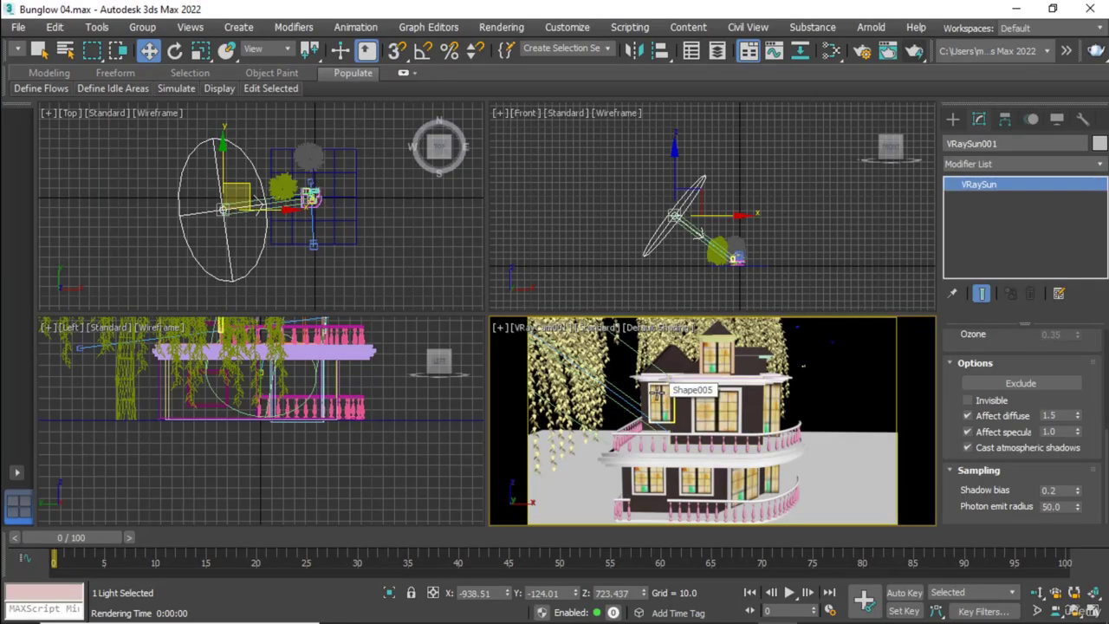
Disable the VRaySun001 light and glance at the Environment settings
right_click(387, 236)
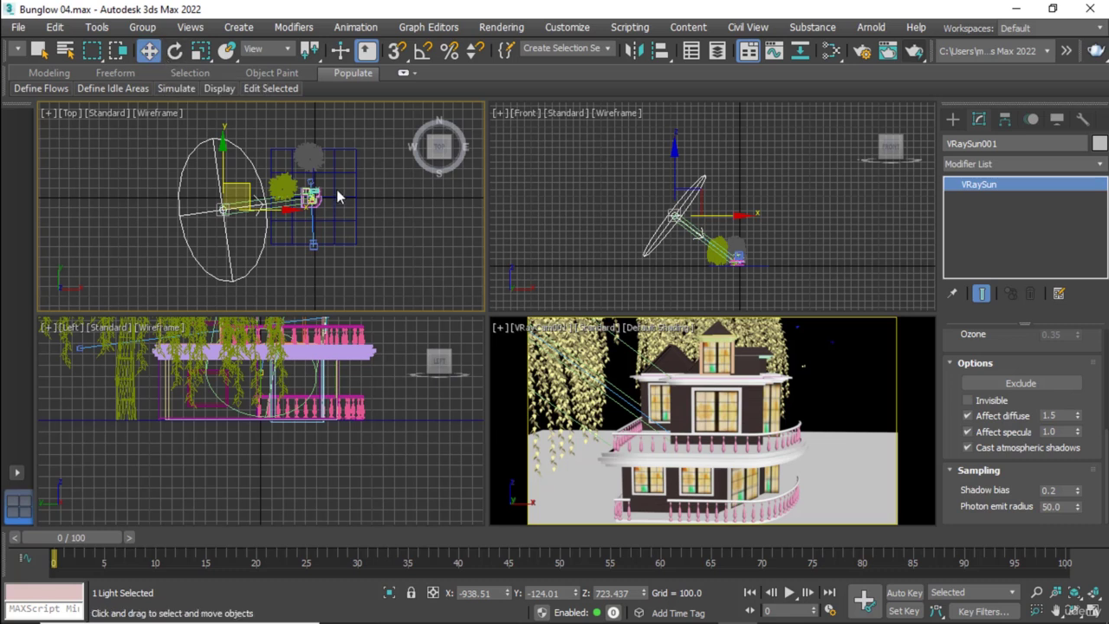
left_click(368, 231)
left_click(224, 210)
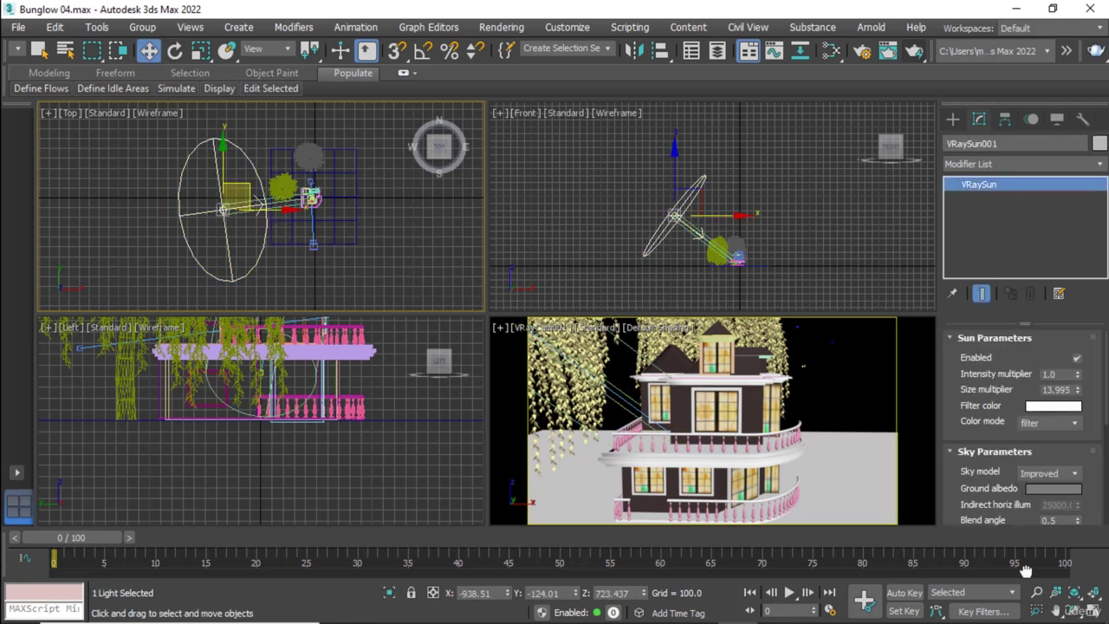
left_click(1076, 358)
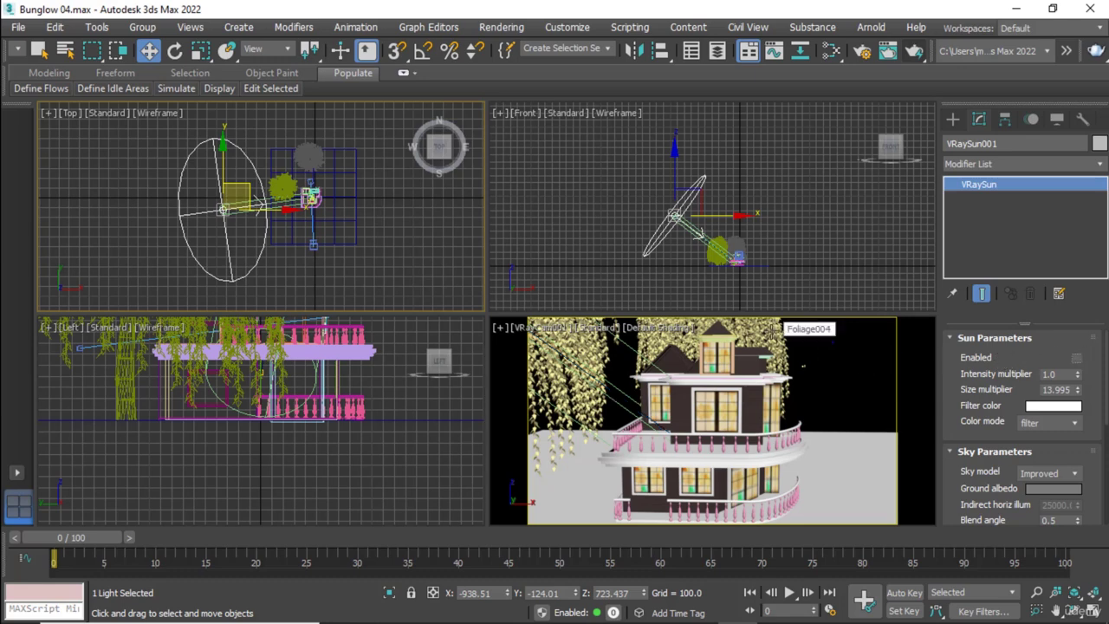
key("8")
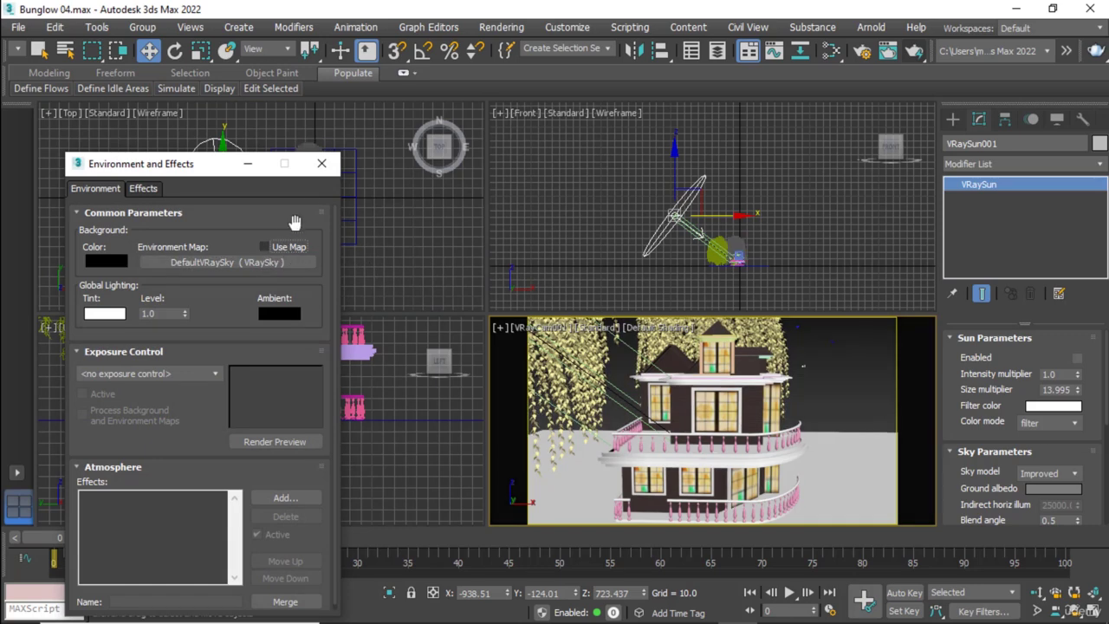
left_click(321, 163)
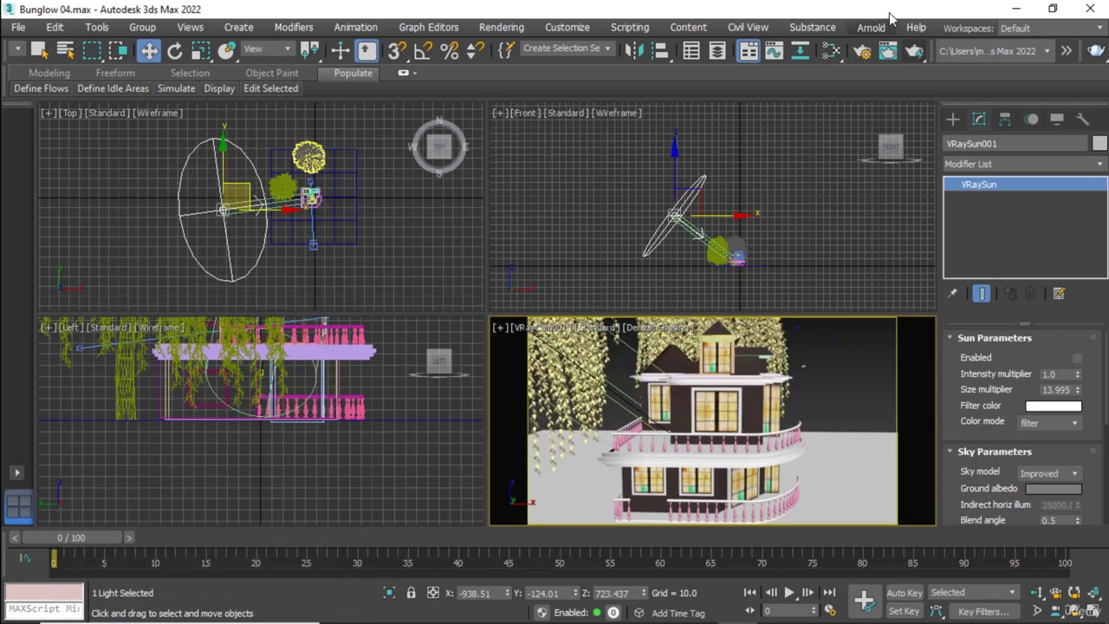
Run a quick test render of the unlit bungalow, then stop it and close the frame buffer
left_click(915, 54)
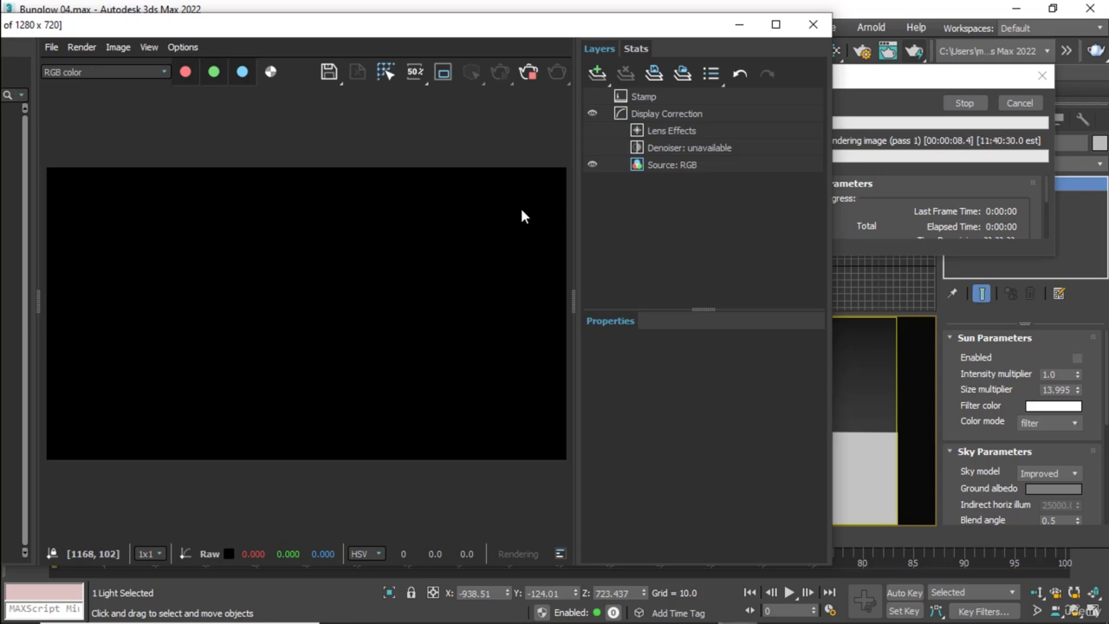
left_click(1014, 104)
left_click(814, 26)
left_click(815, 26)
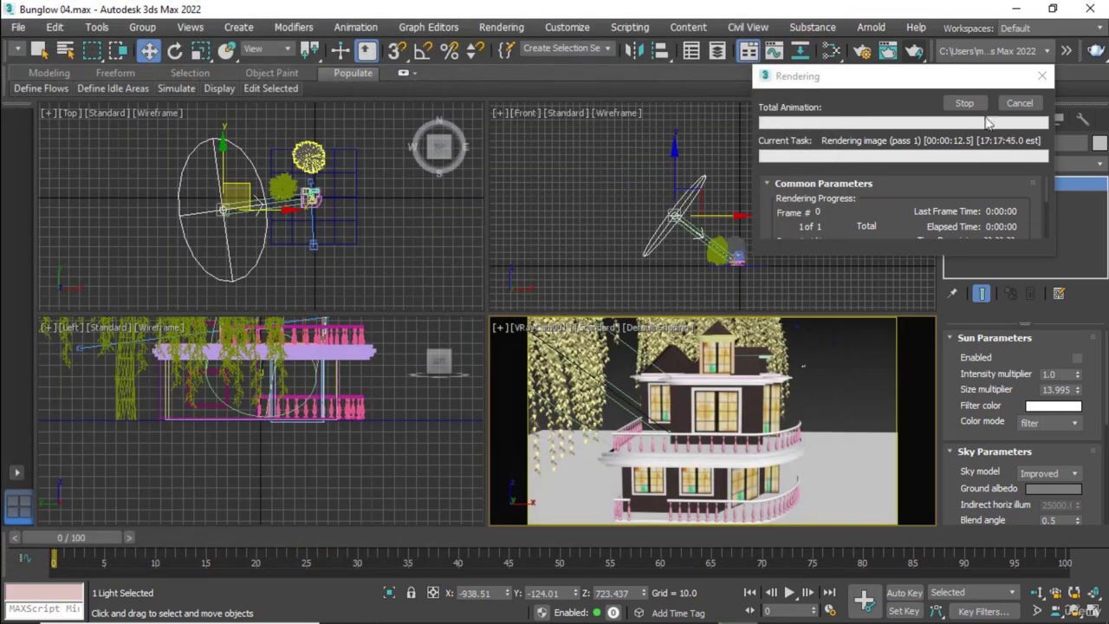
left_click(1015, 104)
right_click(430, 247)
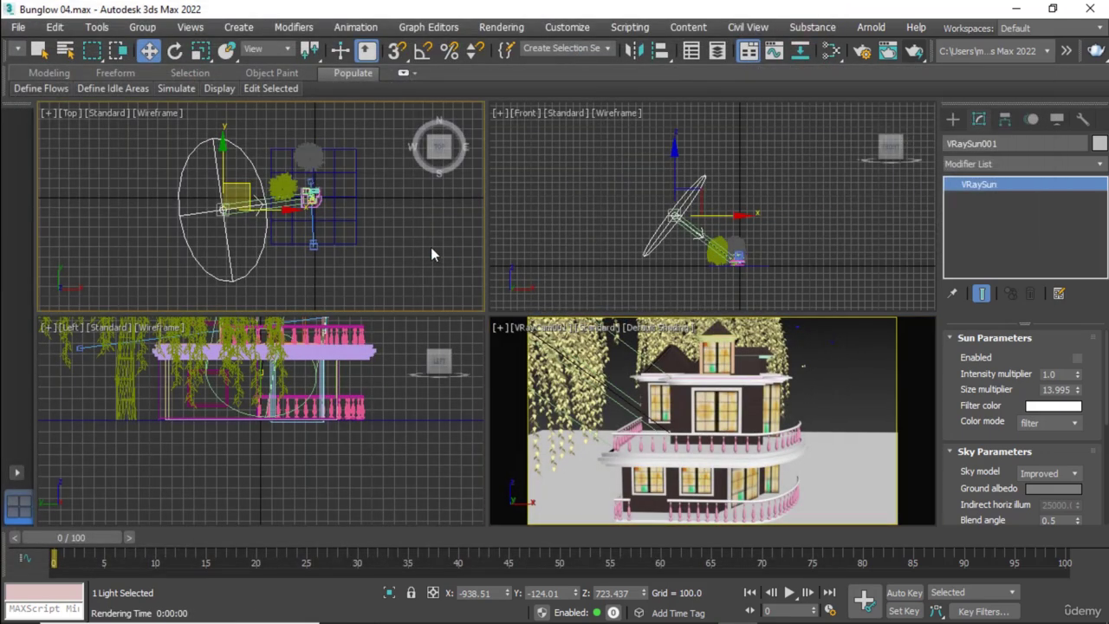
Create a Dome-type VRayLight beside the bungalow in the Top viewport
left_click(952, 123)
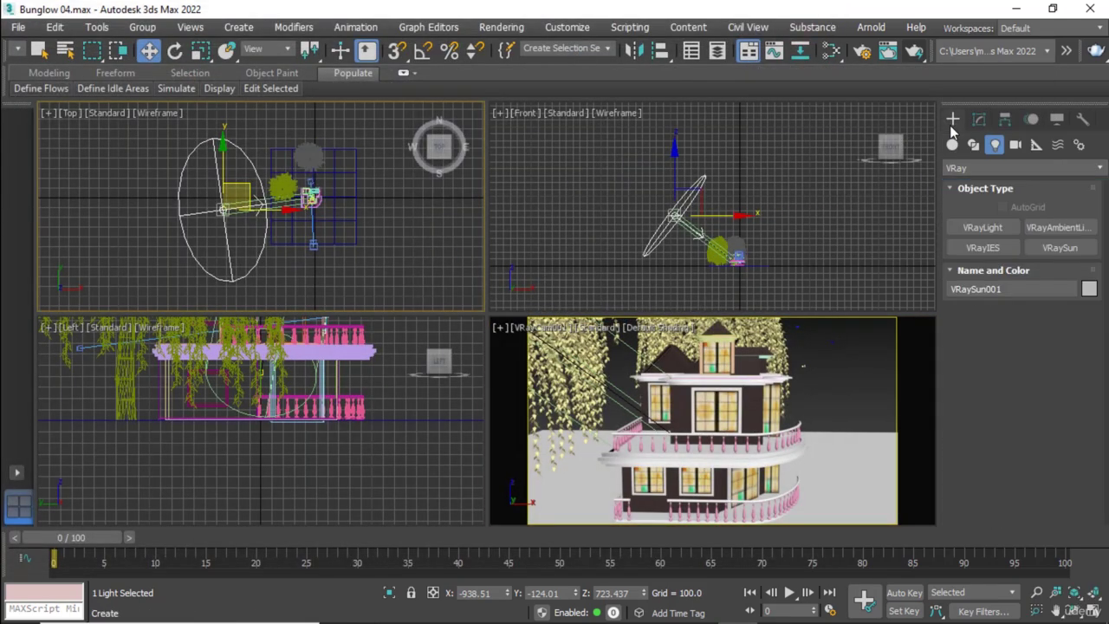
left_click(994, 229)
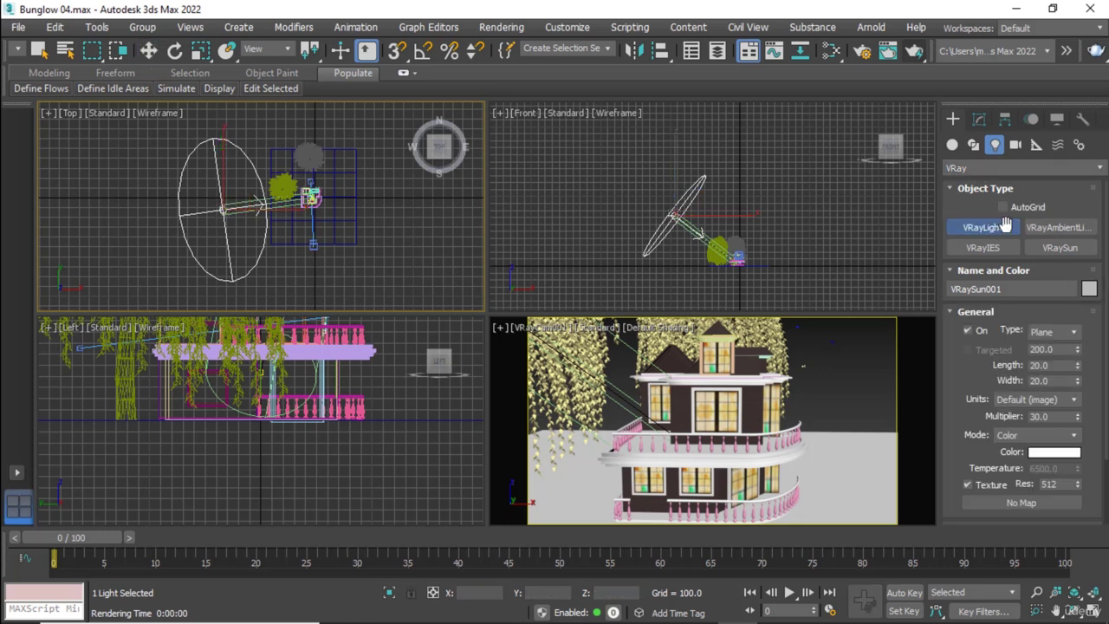
left_click(1051, 336)
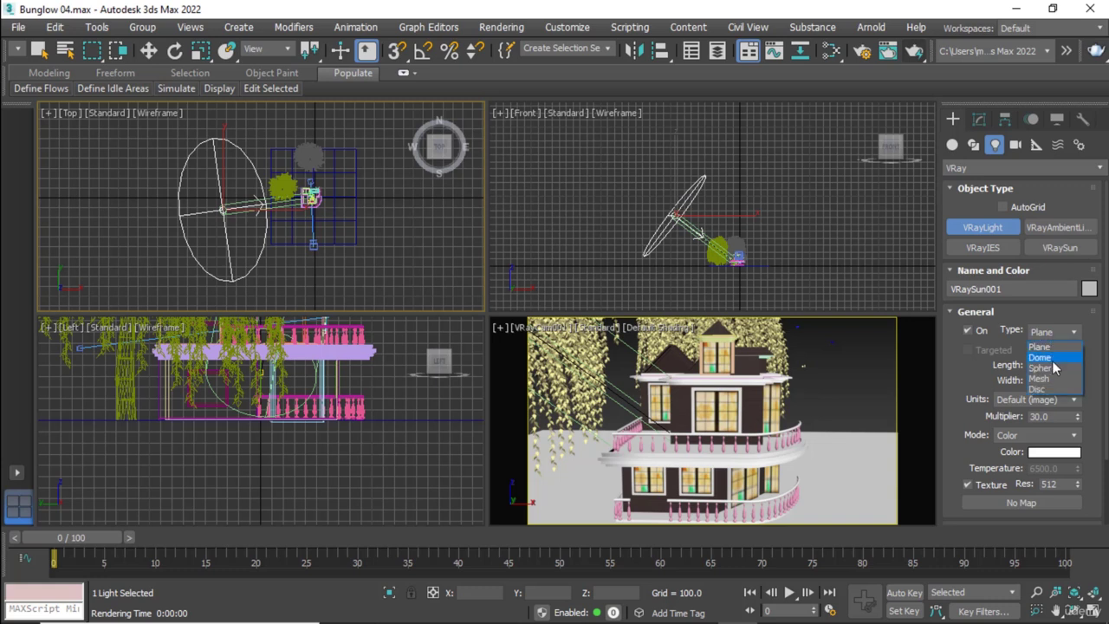
left_click(1050, 358)
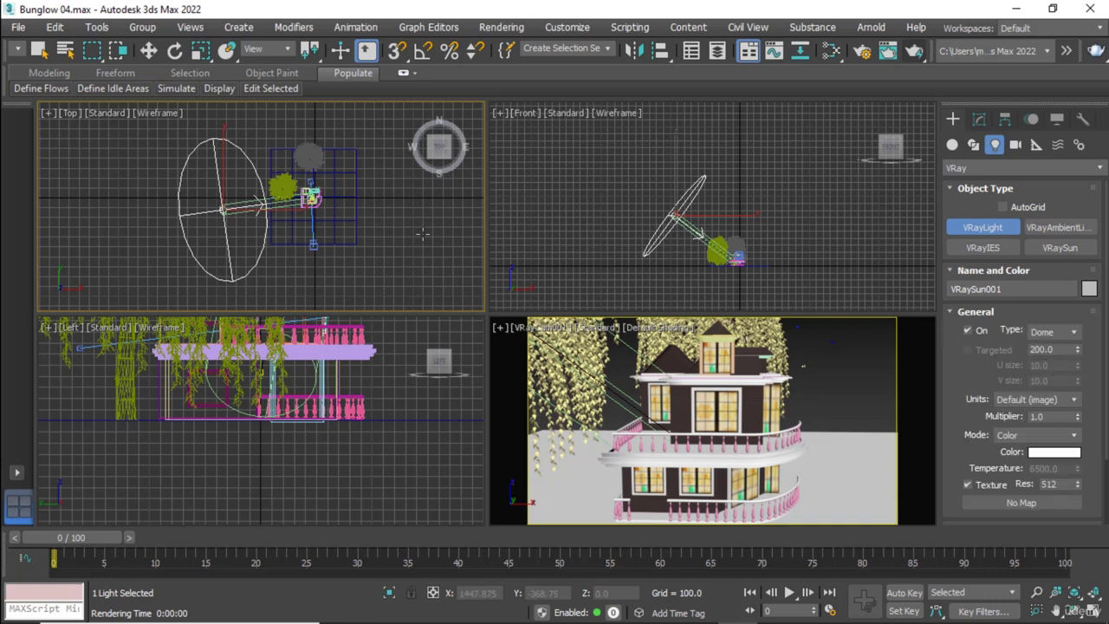
left_click(393, 203)
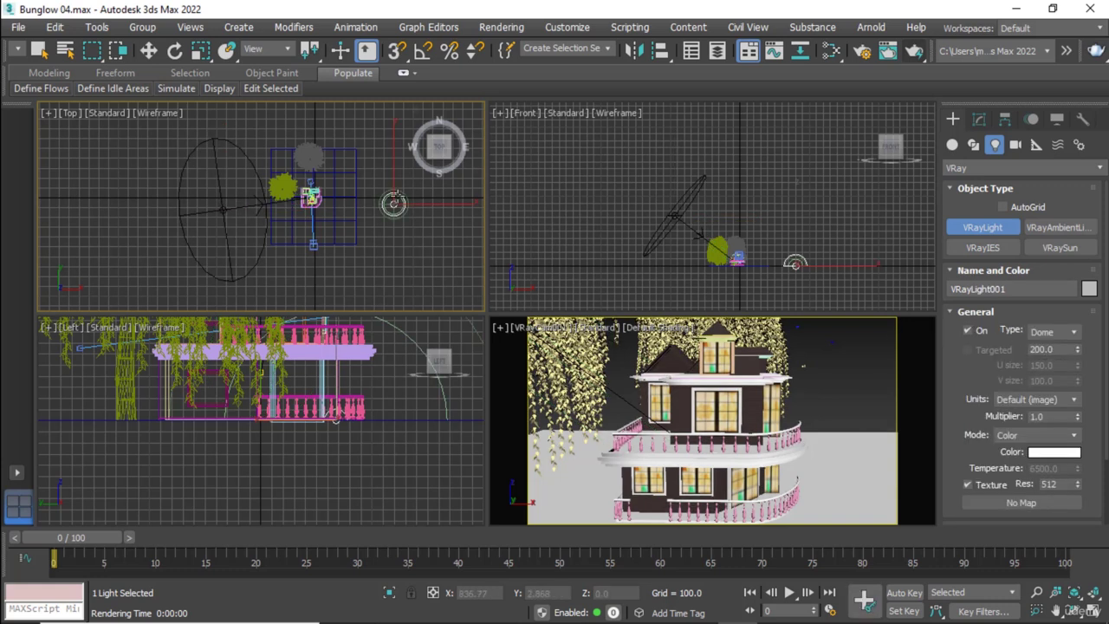
left_click(149, 50)
Switch the lower-left viewport to Perspective, frame the dome light and orbit around it
right_click(337, 466)
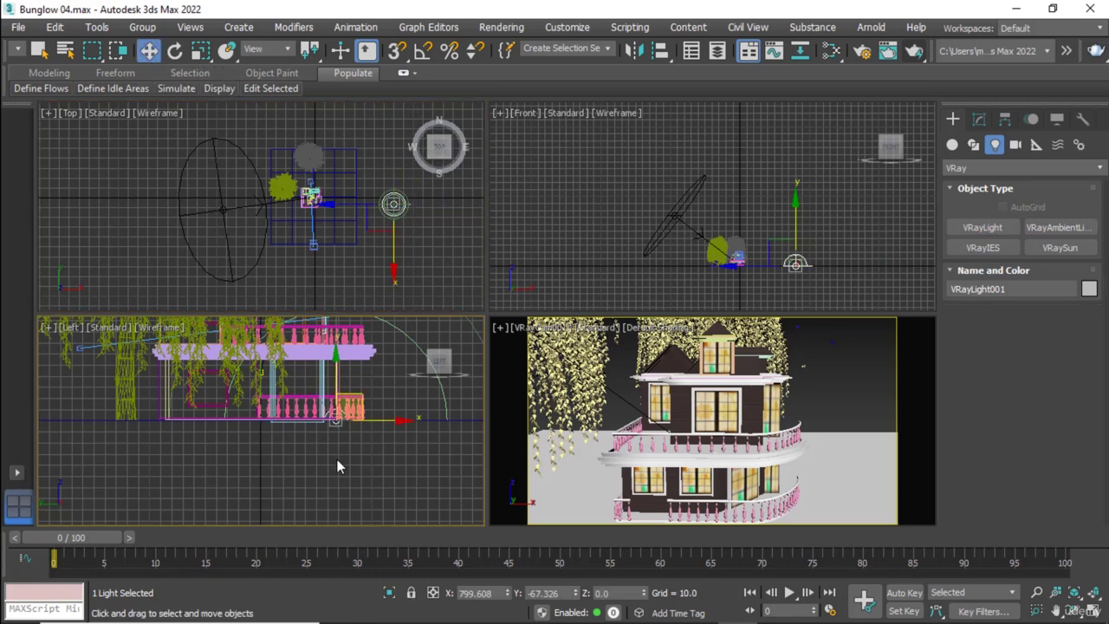
key("p")
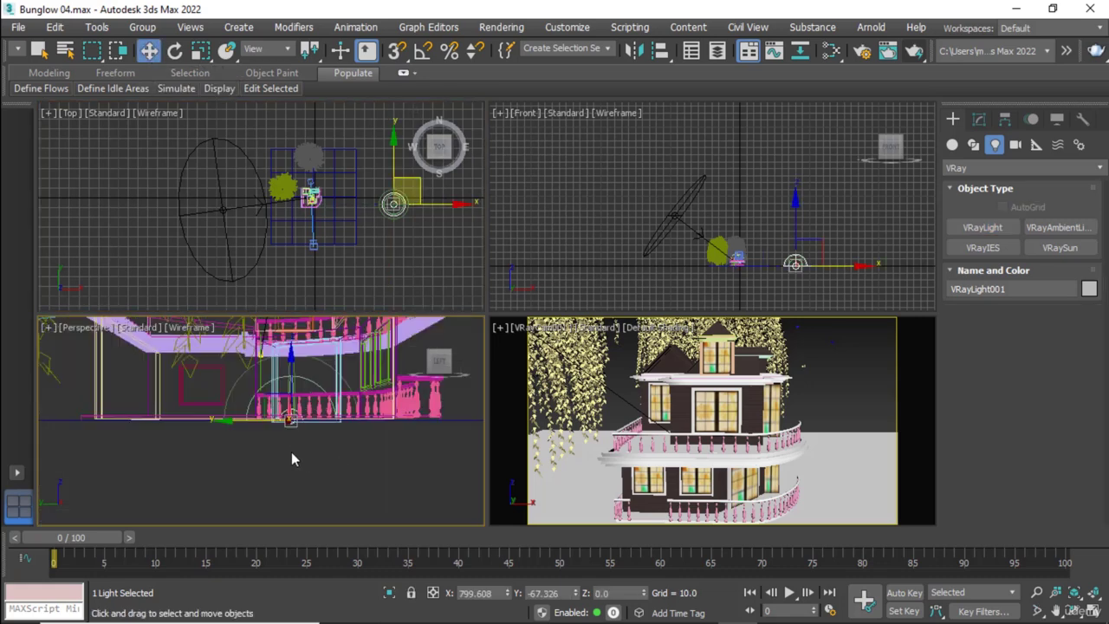
key("z")
middle_click_drag(385, 462, 250, 464, "alt")
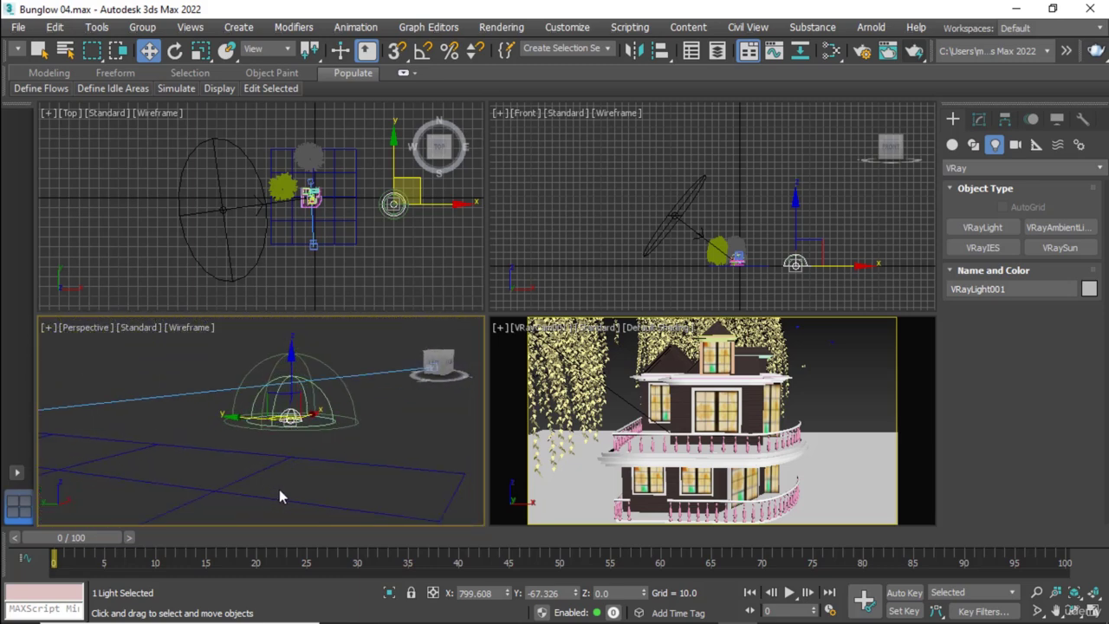
right_click(737, 424)
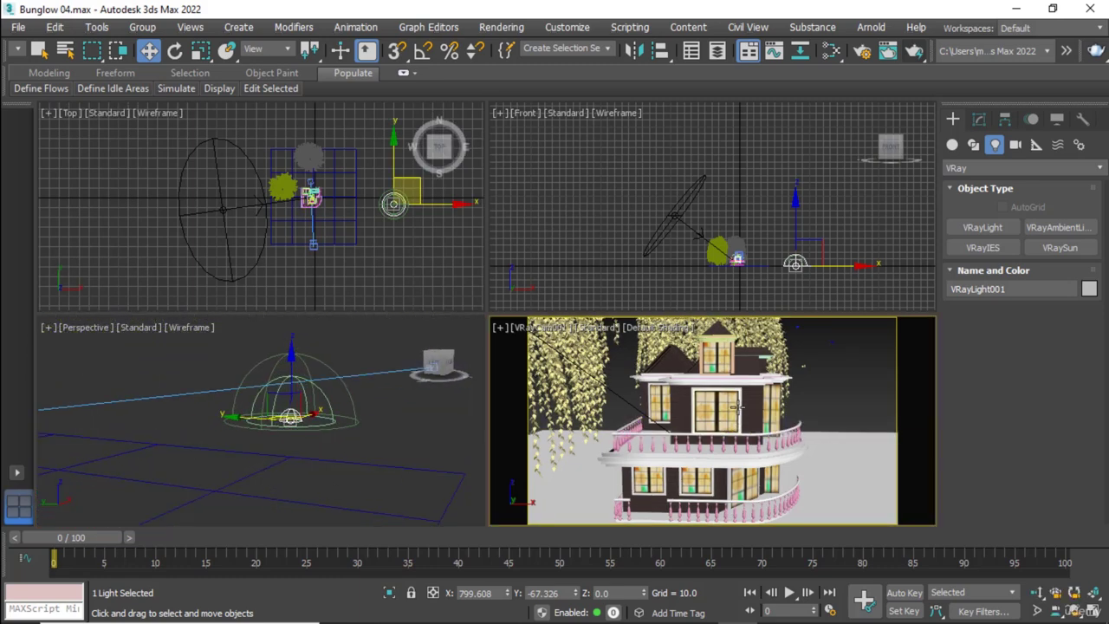
Test-render the dome-lit scene, then cancel and close the frame buffer
left_click(914, 50)
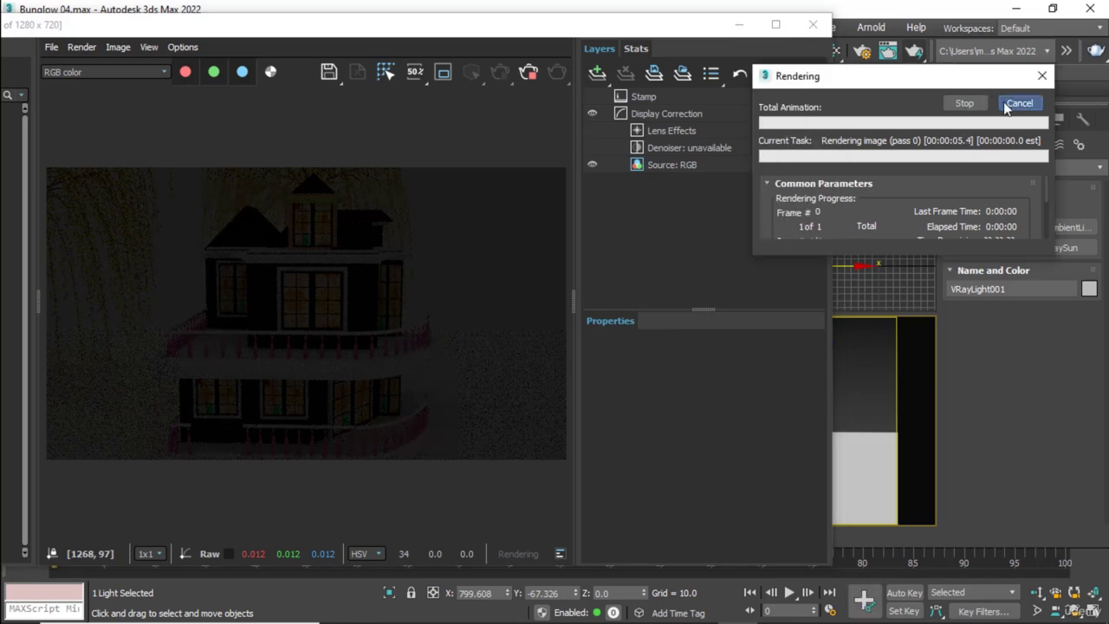
left_click(1017, 105)
left_click(813, 25)
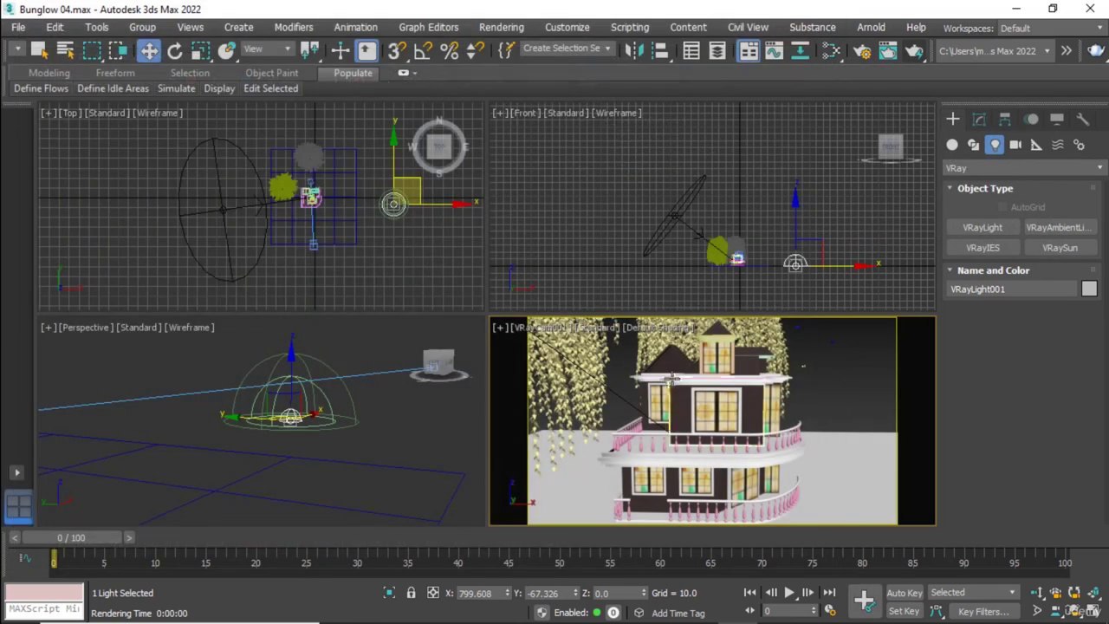
Enable Use Map in Environment (8), then test-render with the VRaySky background and cancel
right_click(704, 179)
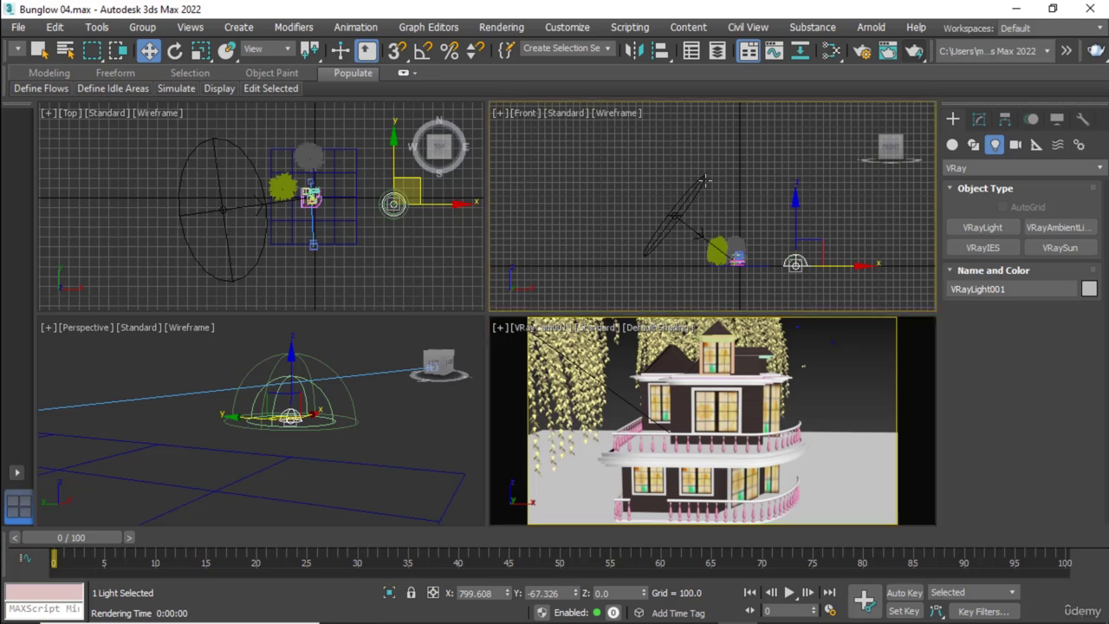
key("8")
left_click(264, 247)
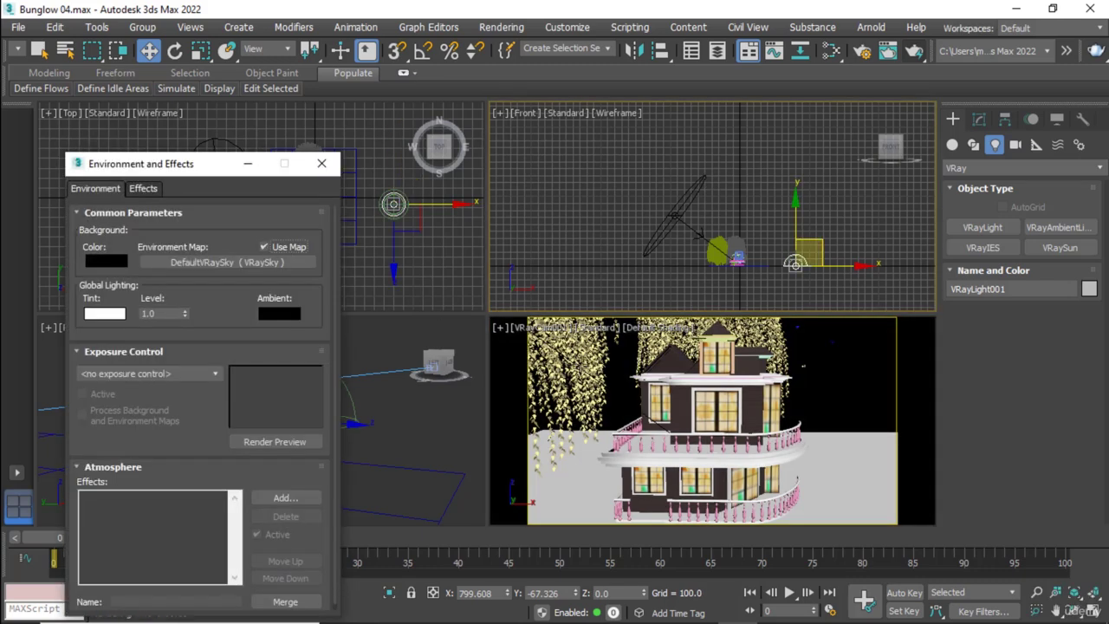
right_click(914, 364)
left_click(916, 49)
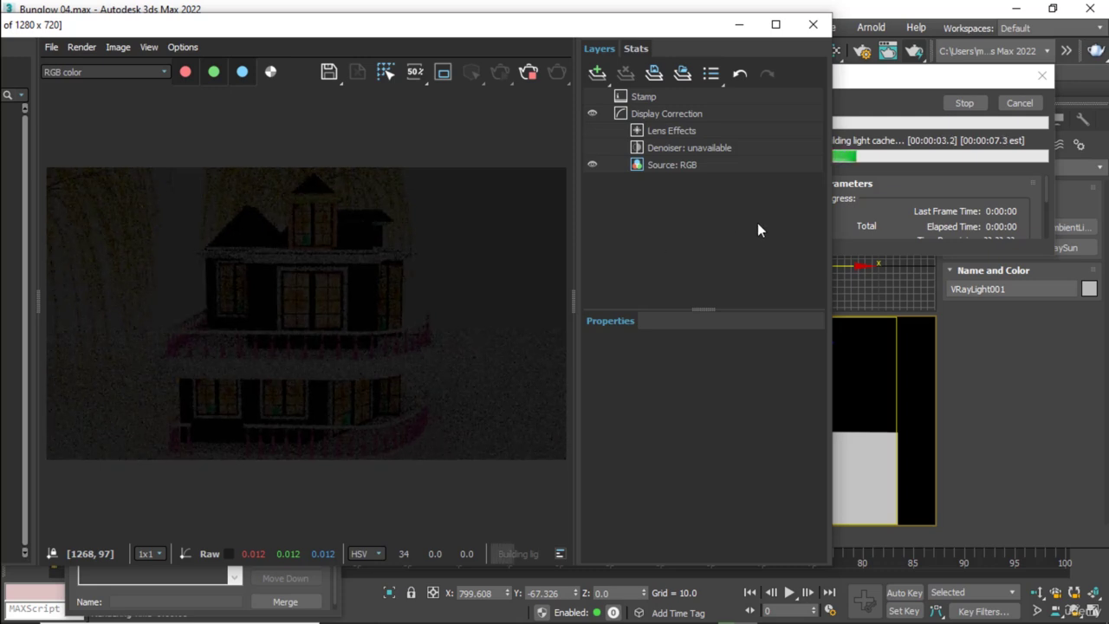
left_click(1013, 106)
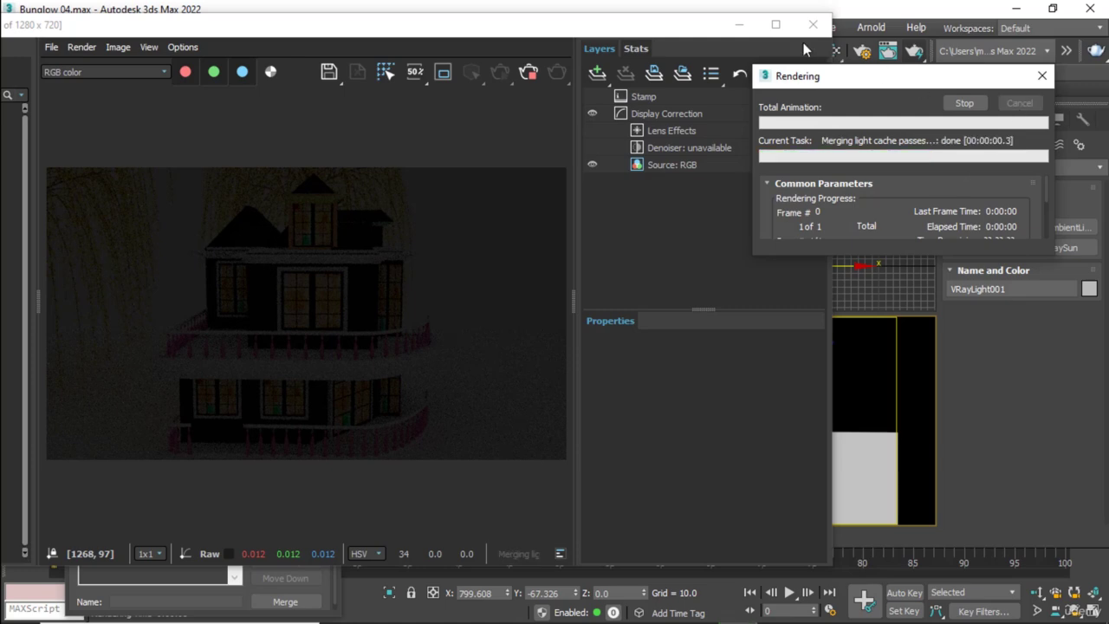
left_click(1019, 106)
left_click(812, 25)
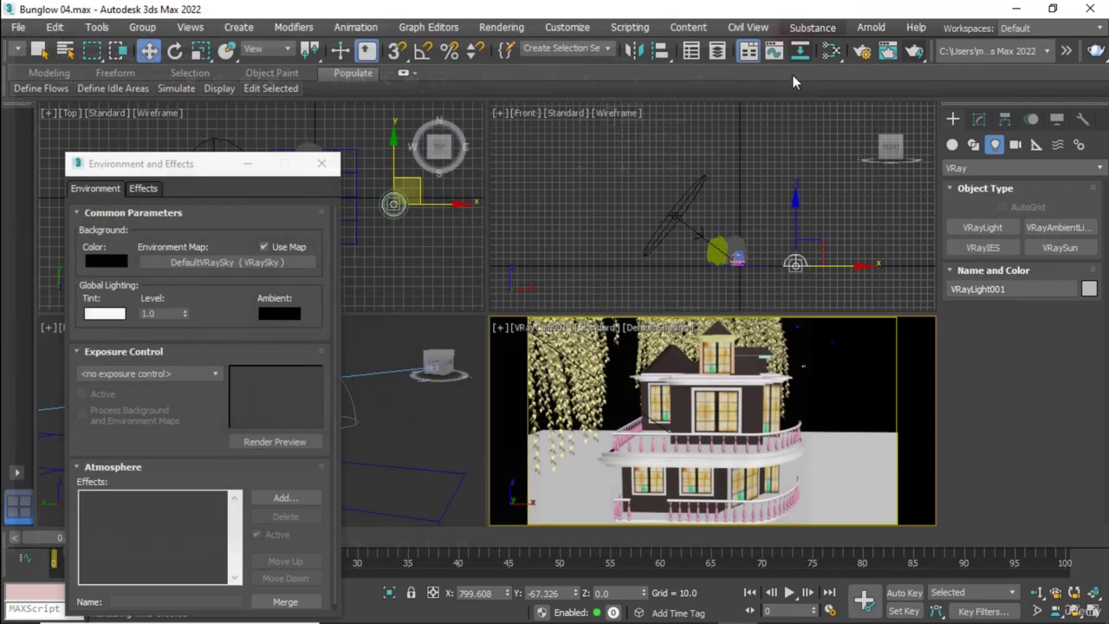
Instance the DefaultVRaySky map into the dome light's texture slot
left_click(793, 261)
left_click(979, 119)
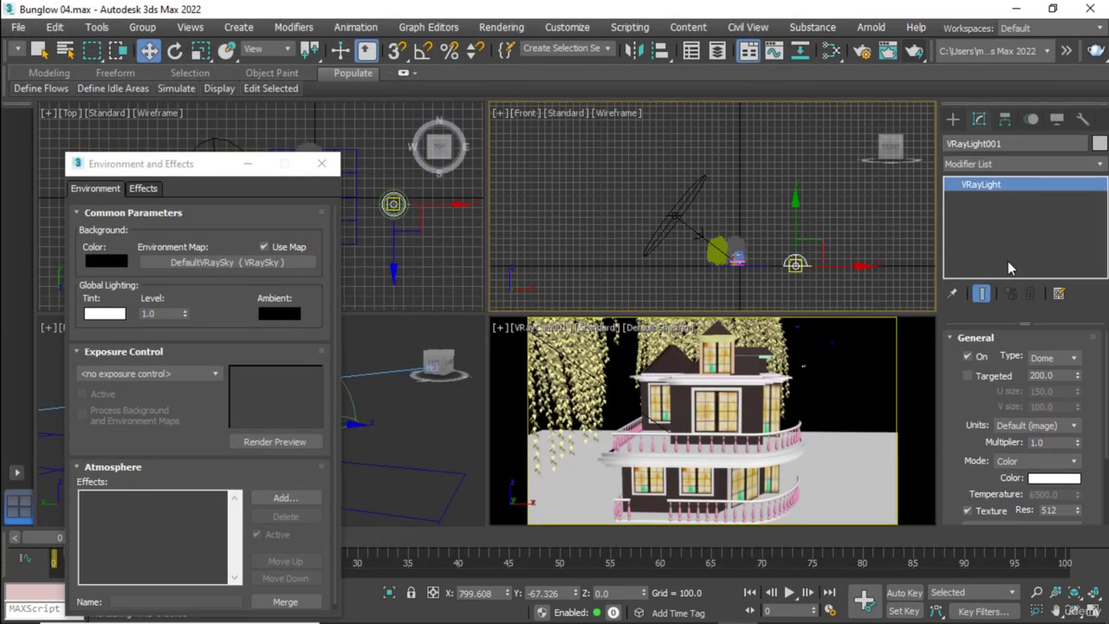
scroll(1082, 424, "down", 2)
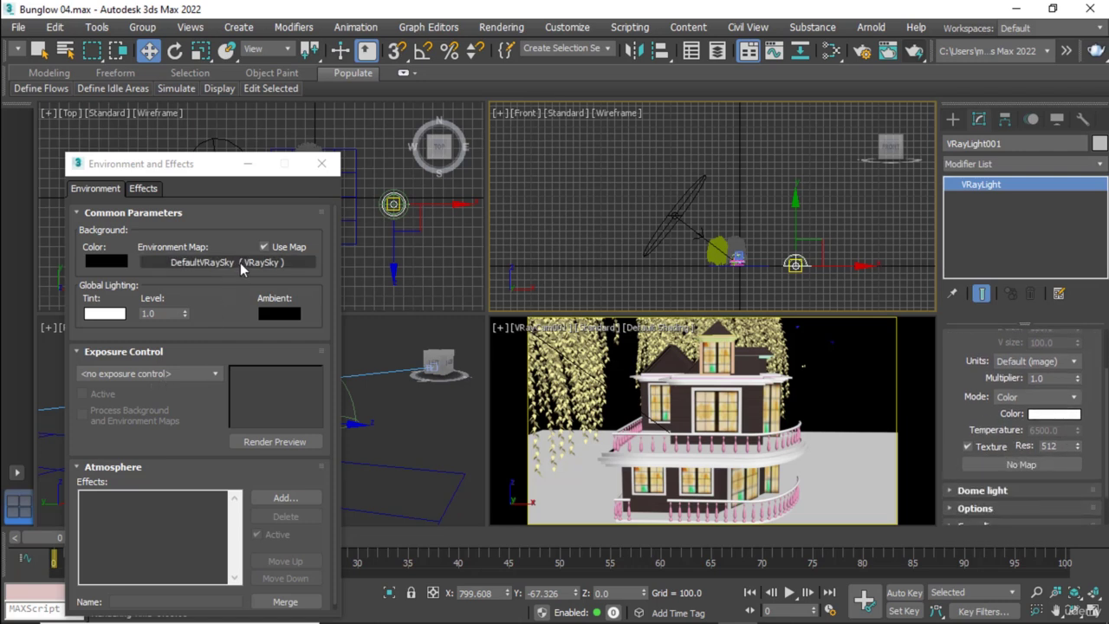
left_click_drag(239, 263, 995, 466)
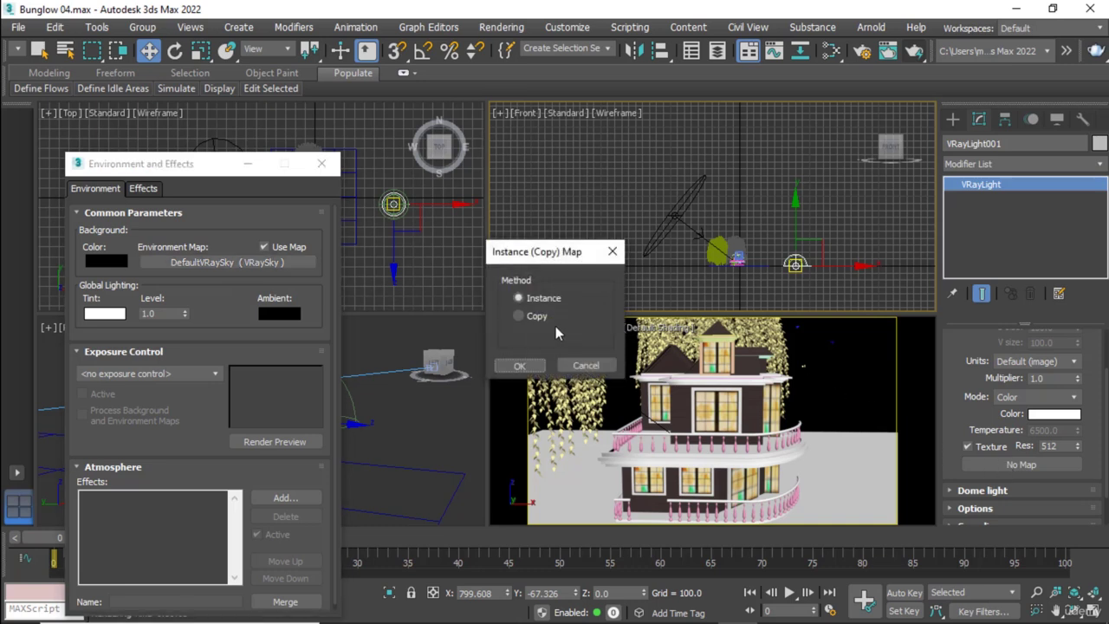
left_click(519, 364)
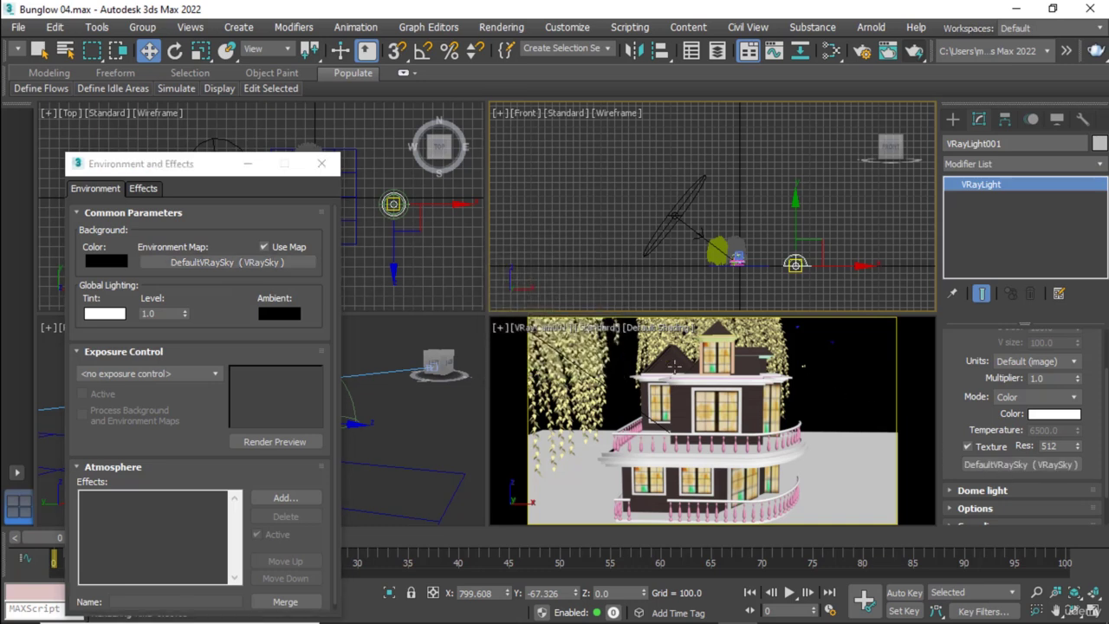
Test-render the sky-textured dome lighting and close the finished render windows
left_click(914, 50)
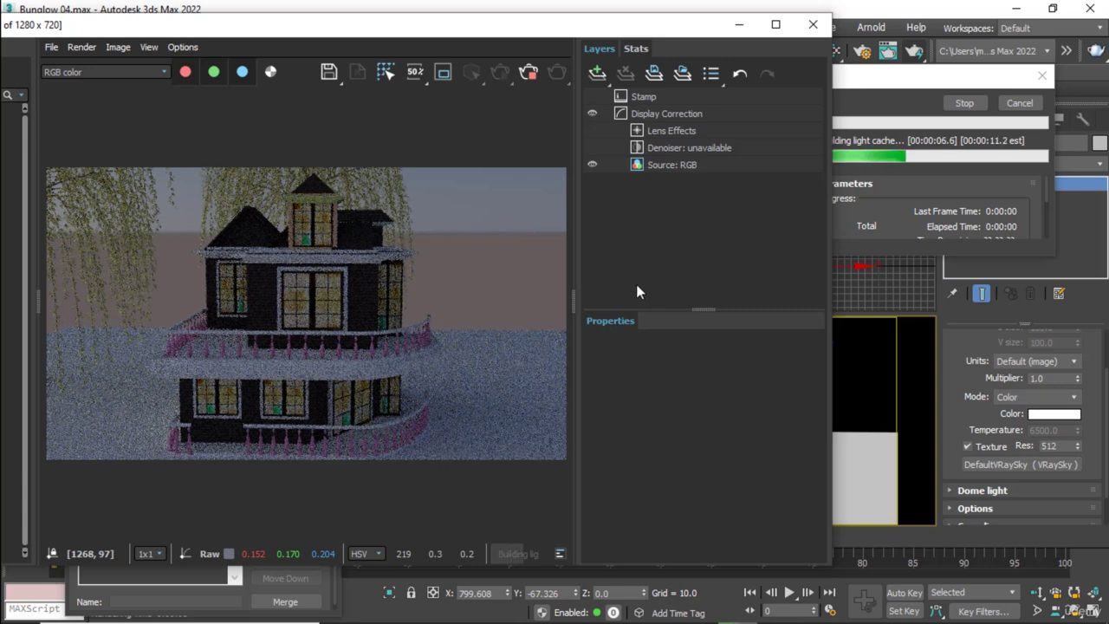
left_click(1008, 103)
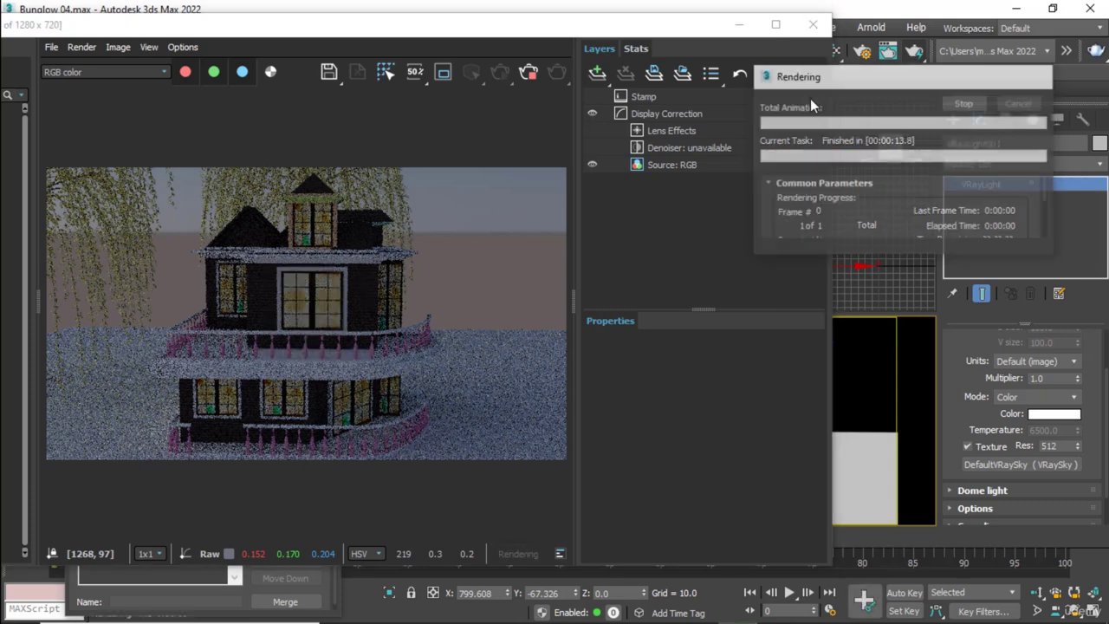
left_click(812, 24)
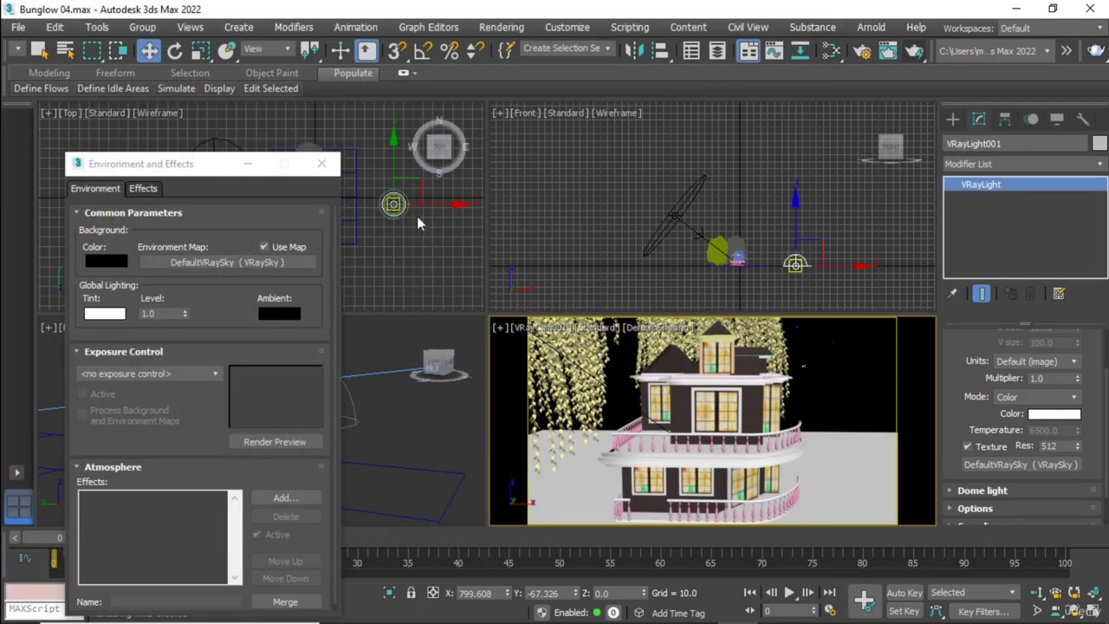
Open the Material Editor in Compact mode and move it beside the Environment settings
left_click(831, 50)
left_click(378, 102)
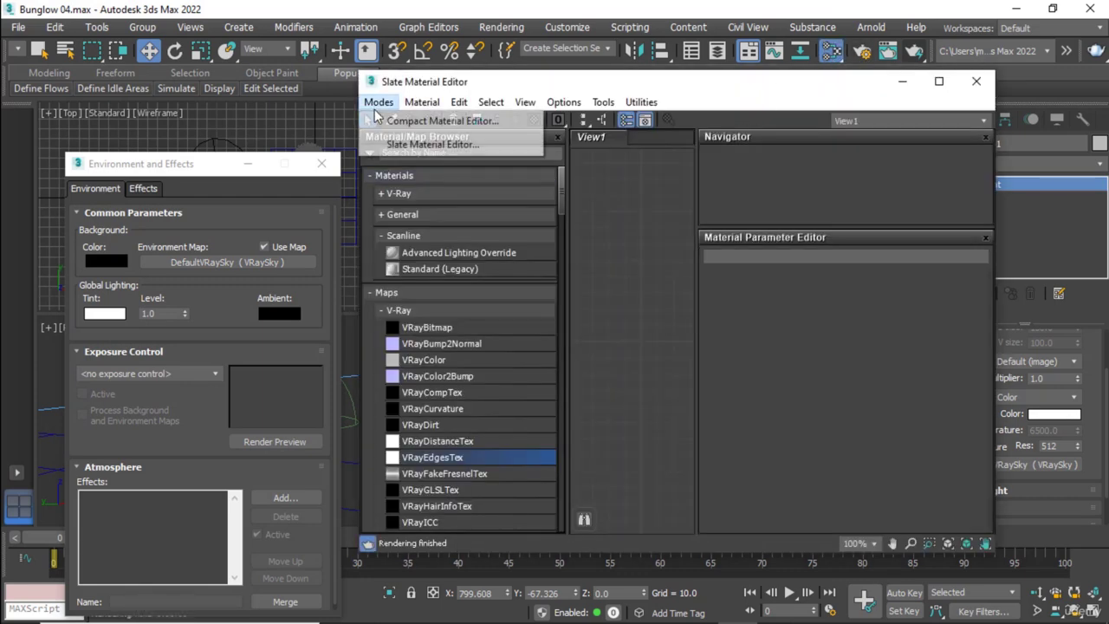
left_click(407, 116)
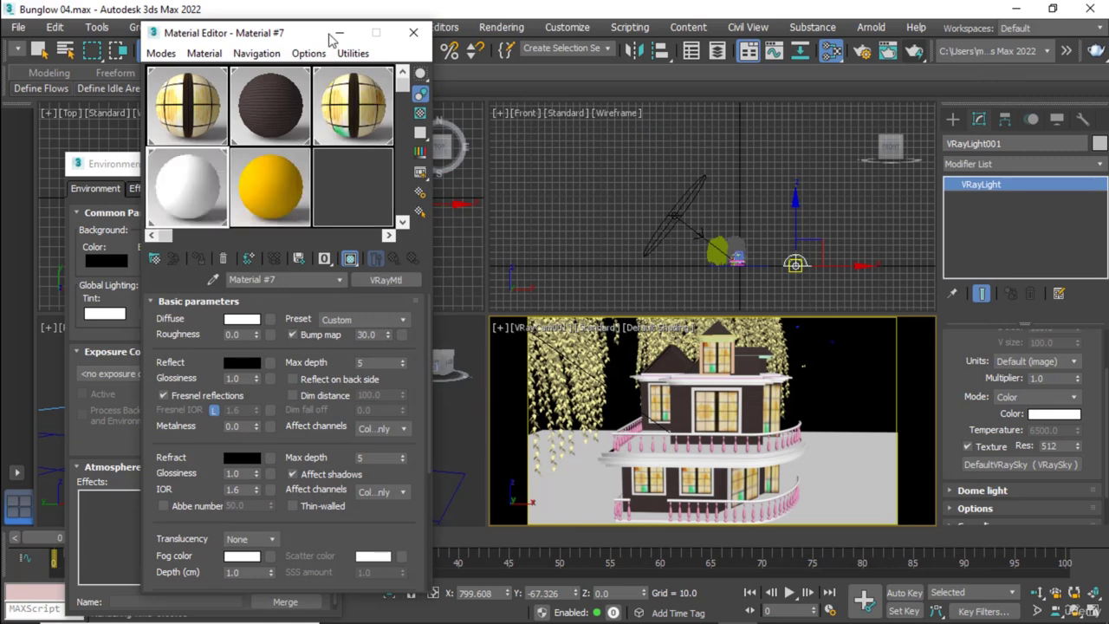
left_click_drag(332, 39, 607, 40)
left_click_drag(1024, 464, 228, 261)
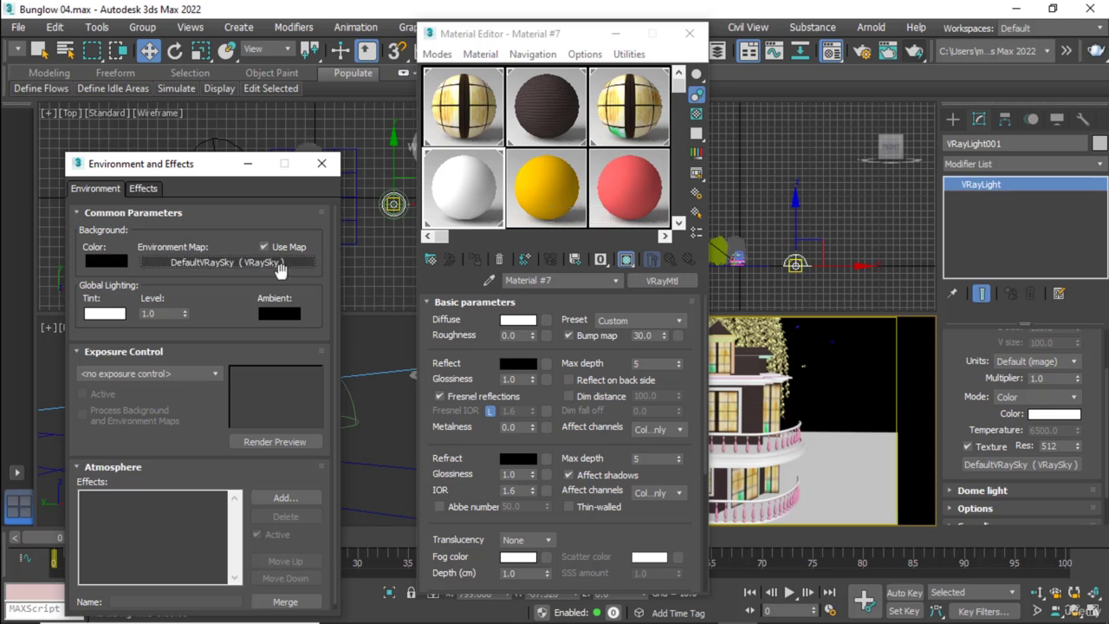
Instance the environment VRaySky map into a sample slot and browse the General map types
mouse_move(264, 267)
left_mouse_down()
mouse_move(313, 273)
mouse_move(546, 186)
left_mouse_up()
left_click(528, 364)
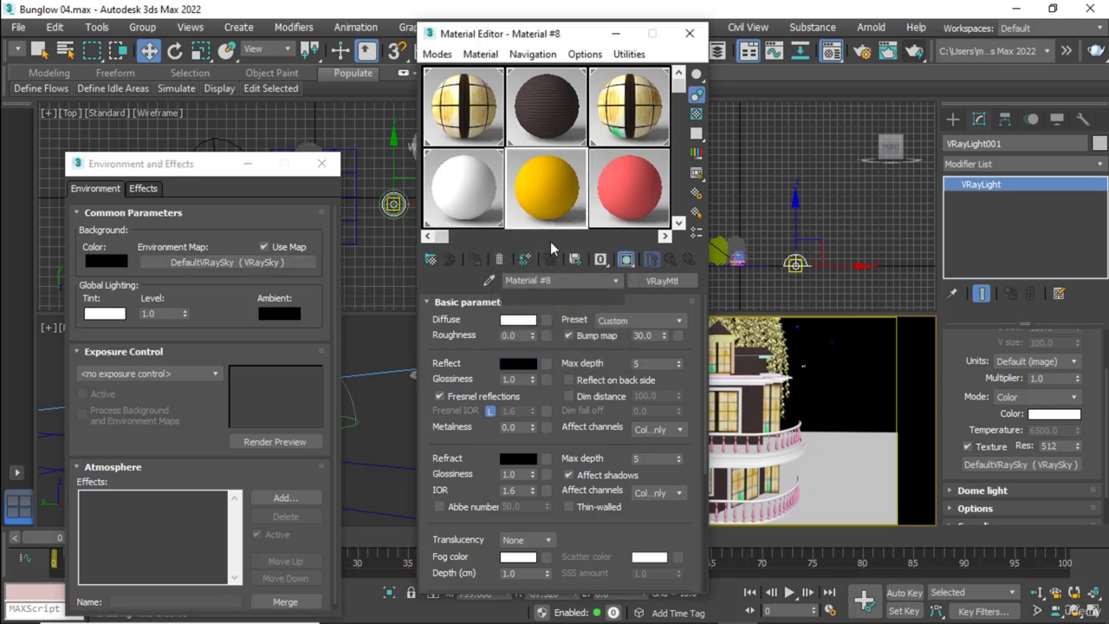
left_click(242, 261)
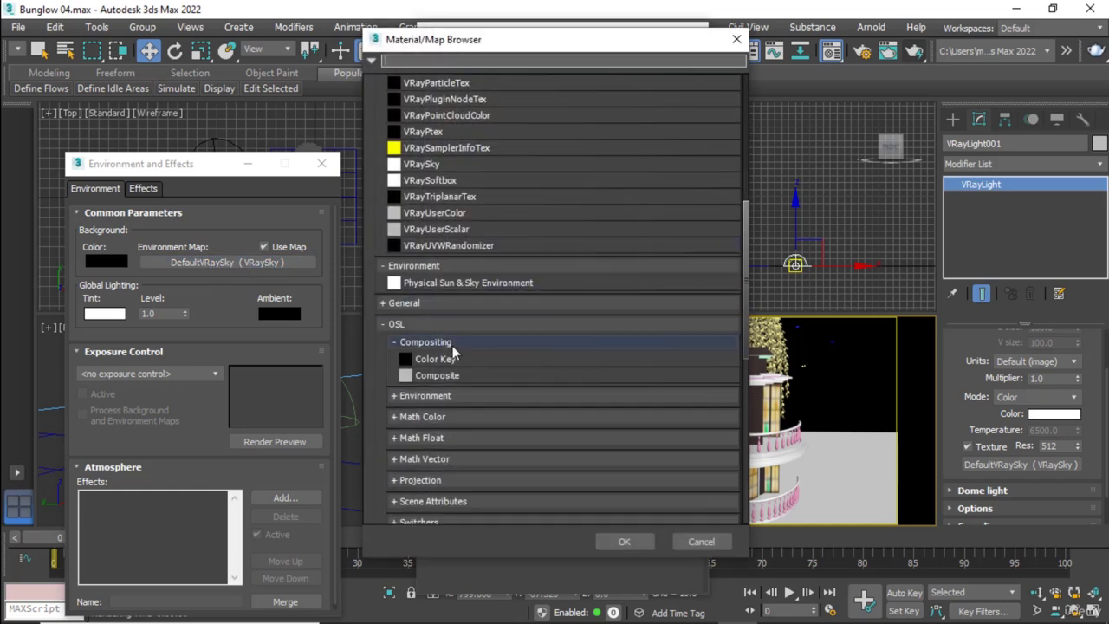
scroll(456, 364, "down", 2)
scroll(456, 358, "down", 1)
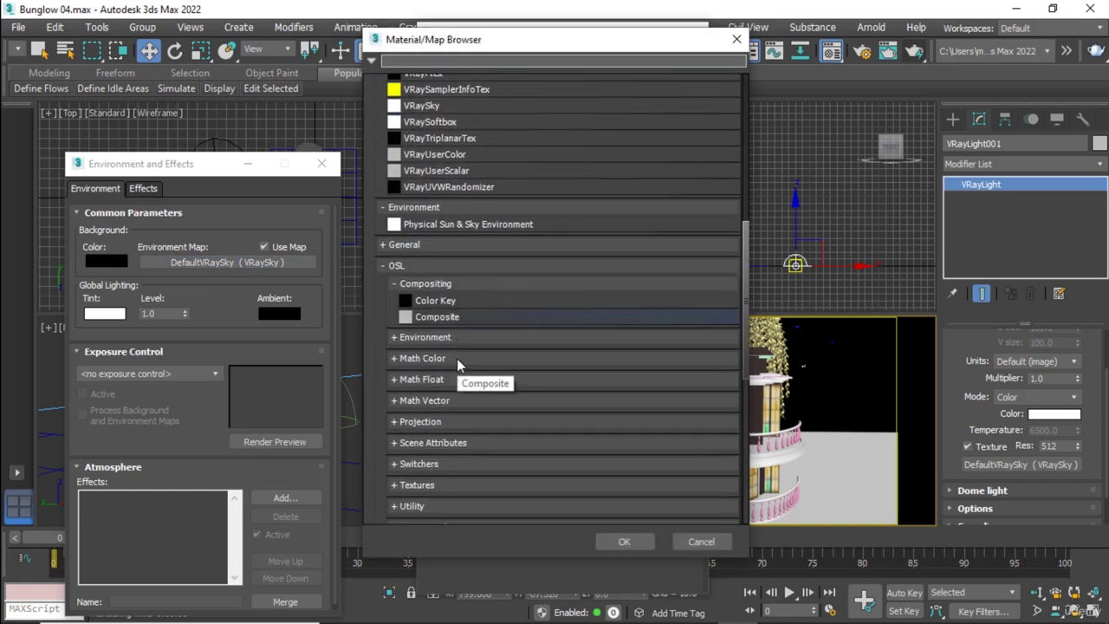
left_click(419, 248)
Replace VRaySky with a Bitmap loading VizPeople_non_commercial_hdr_v1_05.hdr from the HDR folder
double_click(425, 276)
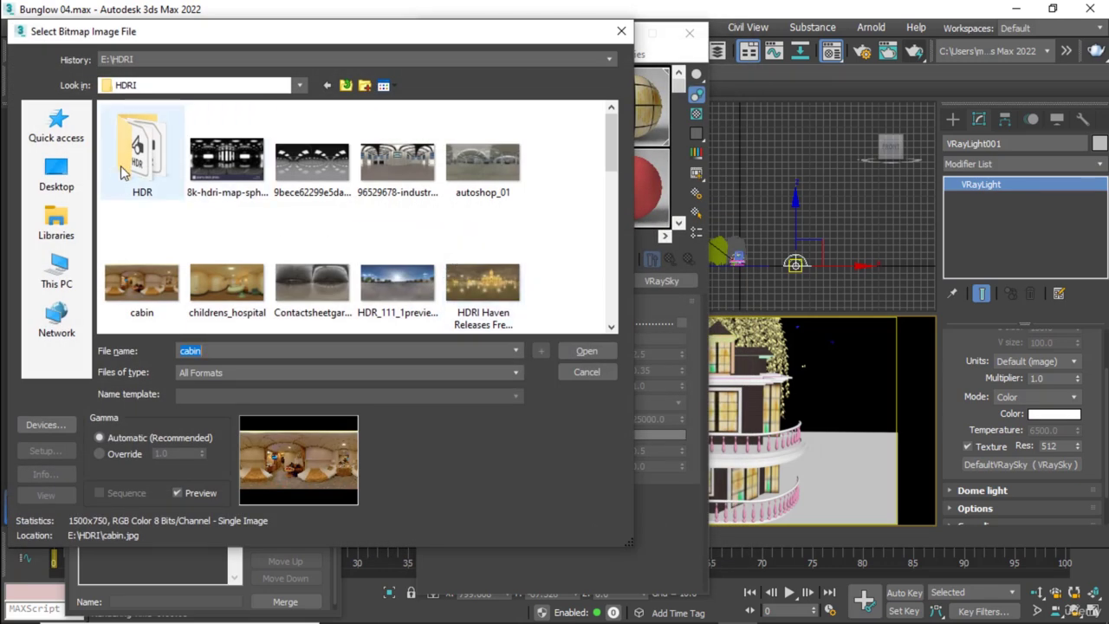
double_click(138, 152)
left_click(496, 174)
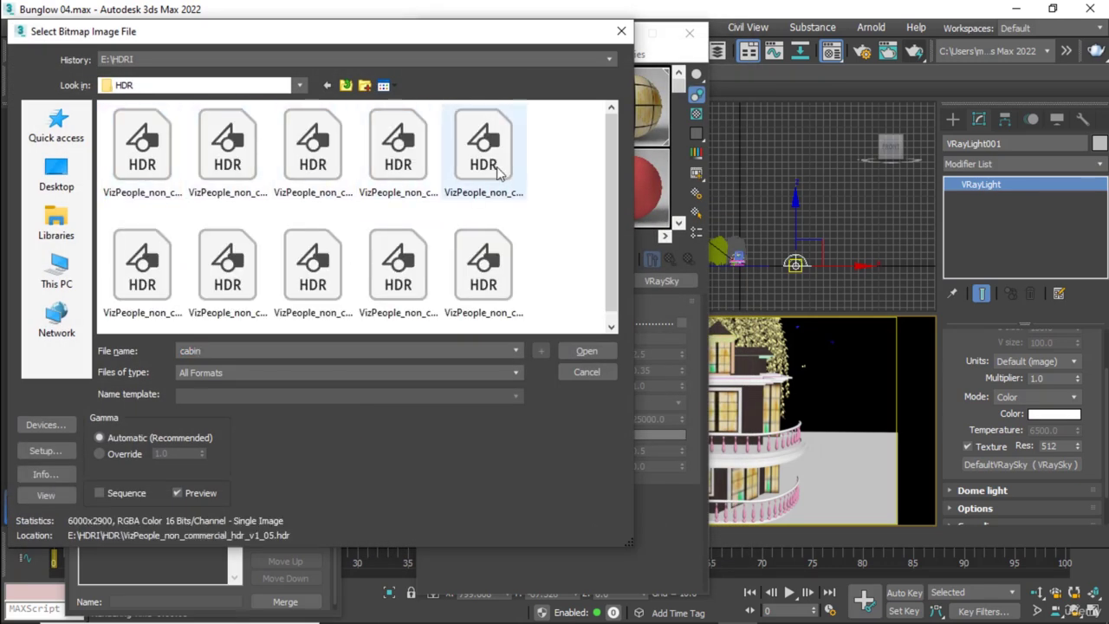
left_click(500, 173)
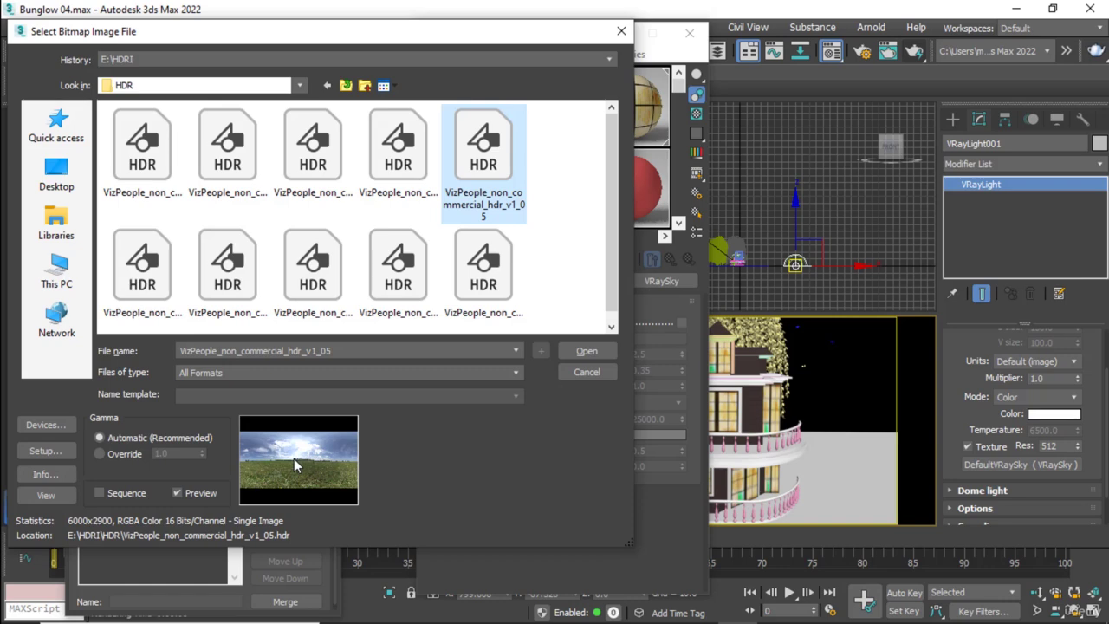
left_click(577, 351)
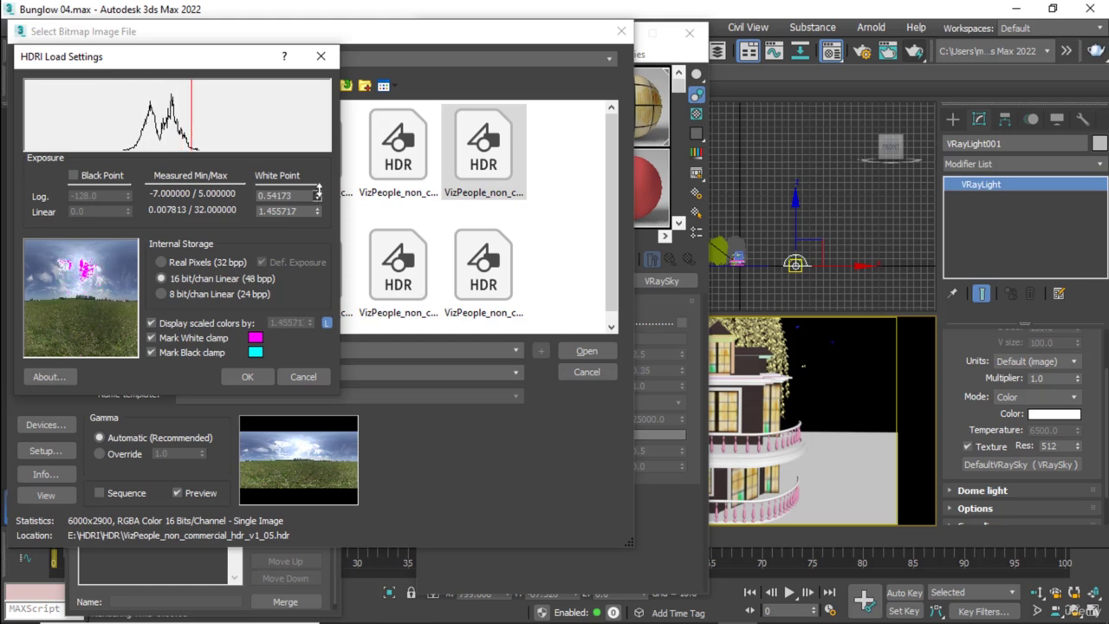
Adjust the HDRI white point, accept the load settings and close the Material Editor
left_click_drag(318, 195, 318, 193)
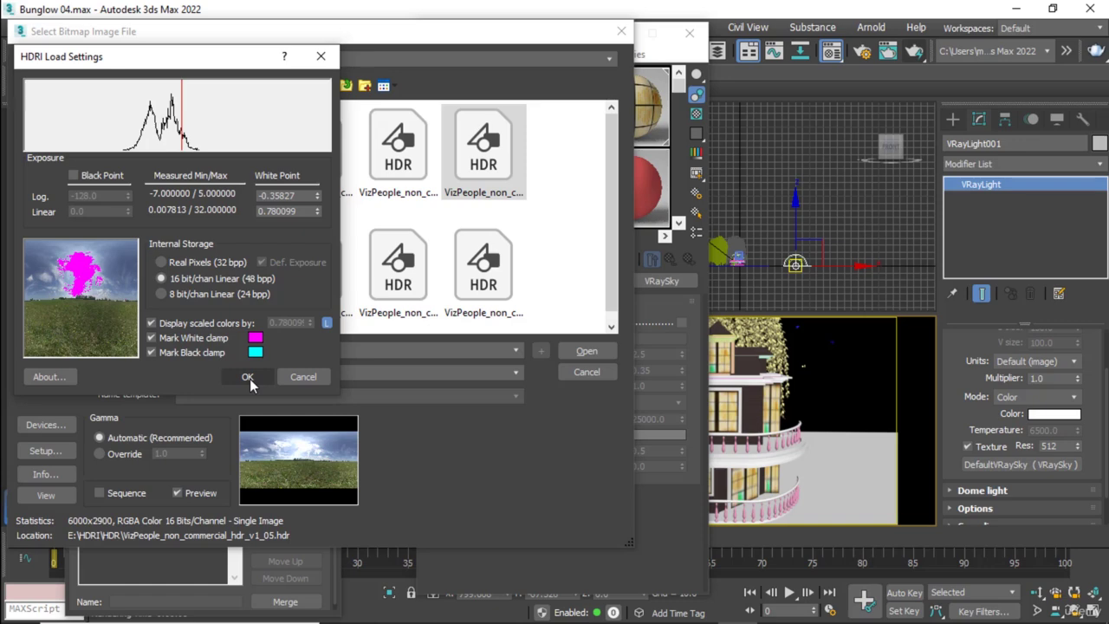
left_click_drag(317, 216, 317, 217)
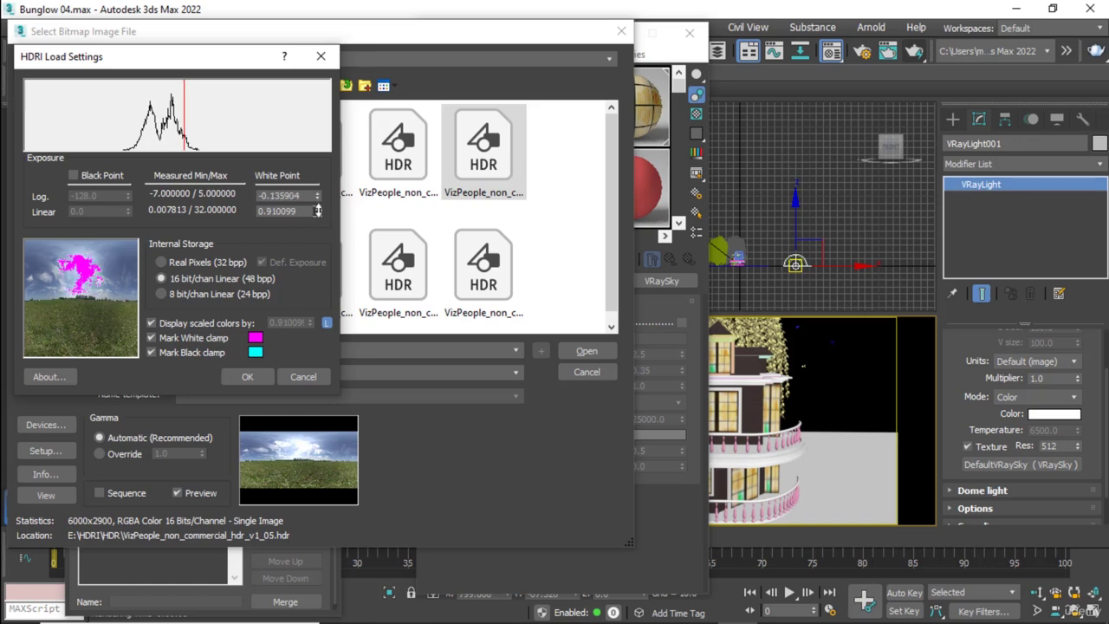
left_click(251, 376)
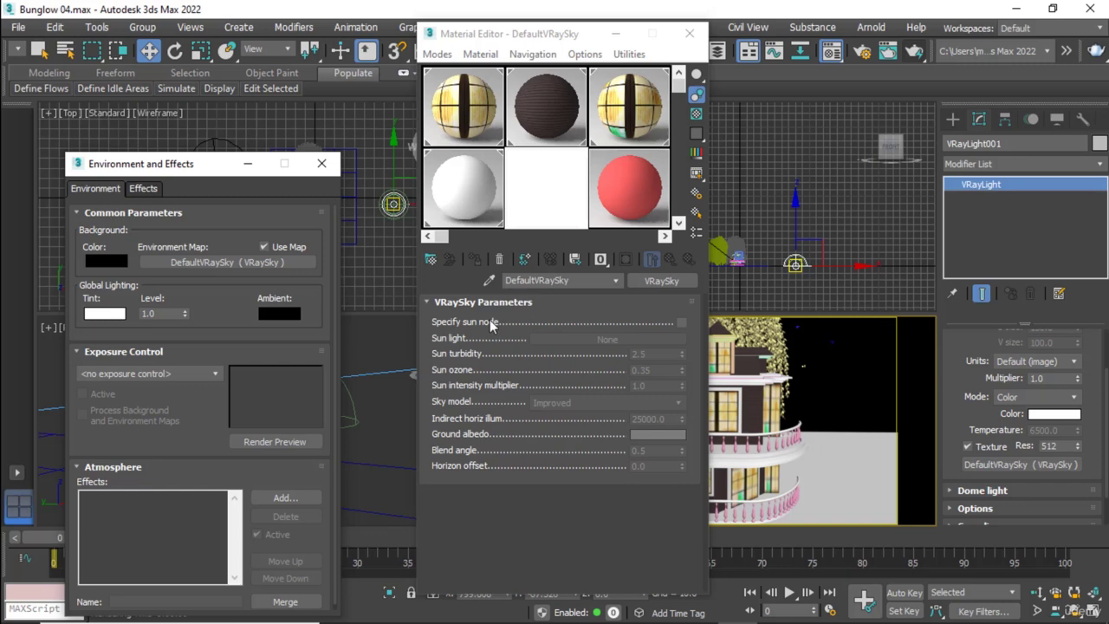
left_click(690, 34)
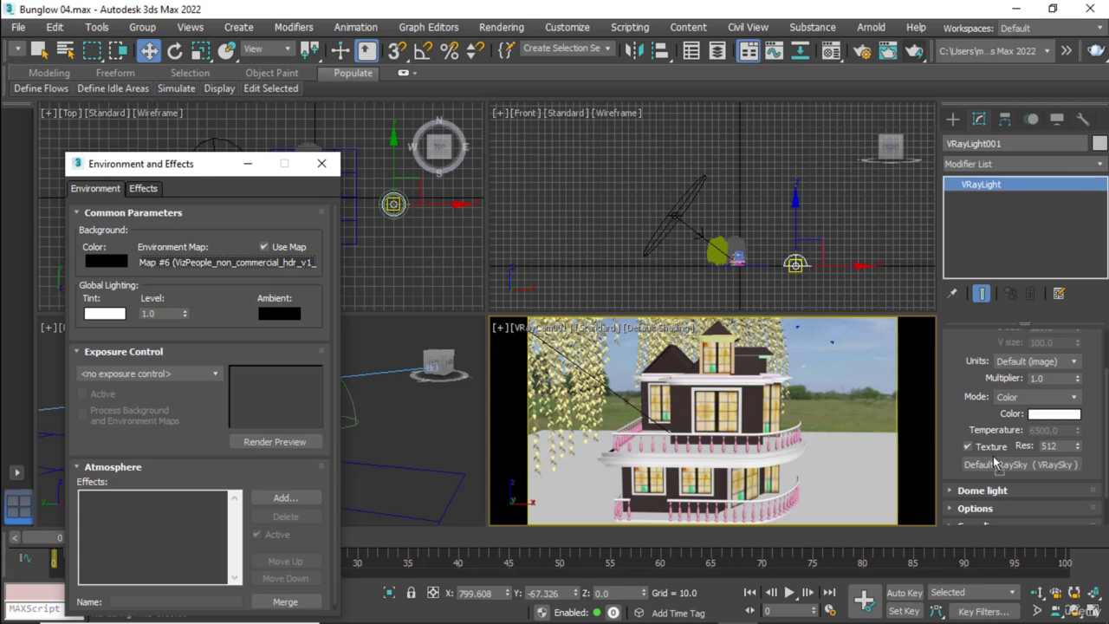
Instance the environment HDRI into the dome light's texture, then run and stop a quick test render
left_click_drag(996, 468, 996, 467)
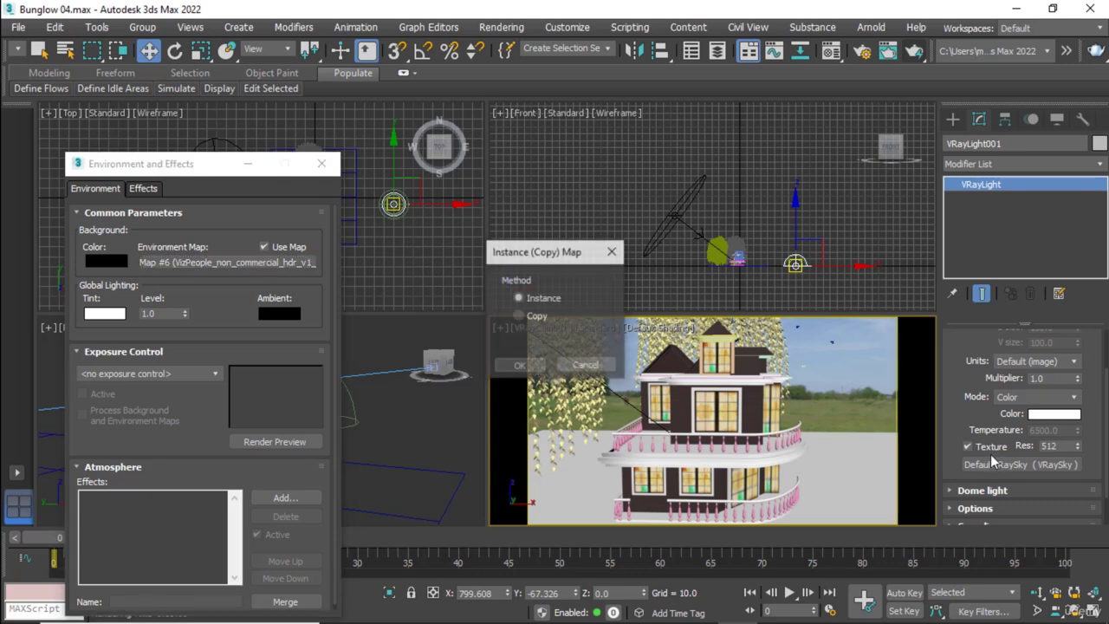
left_click(524, 367)
left_click(914, 51)
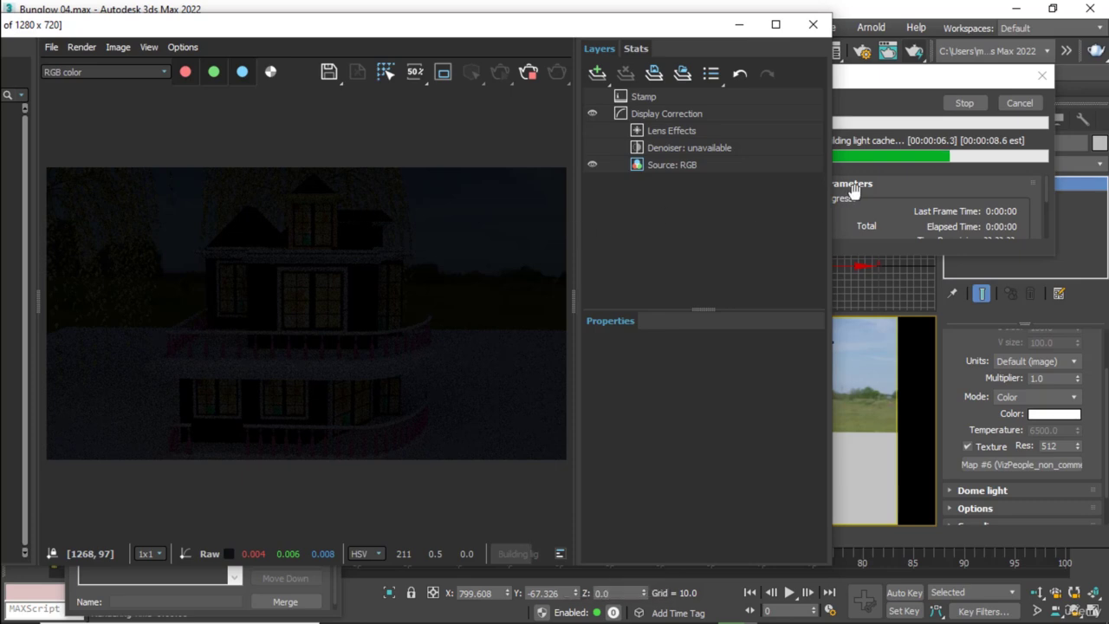
left_click(1015, 106)
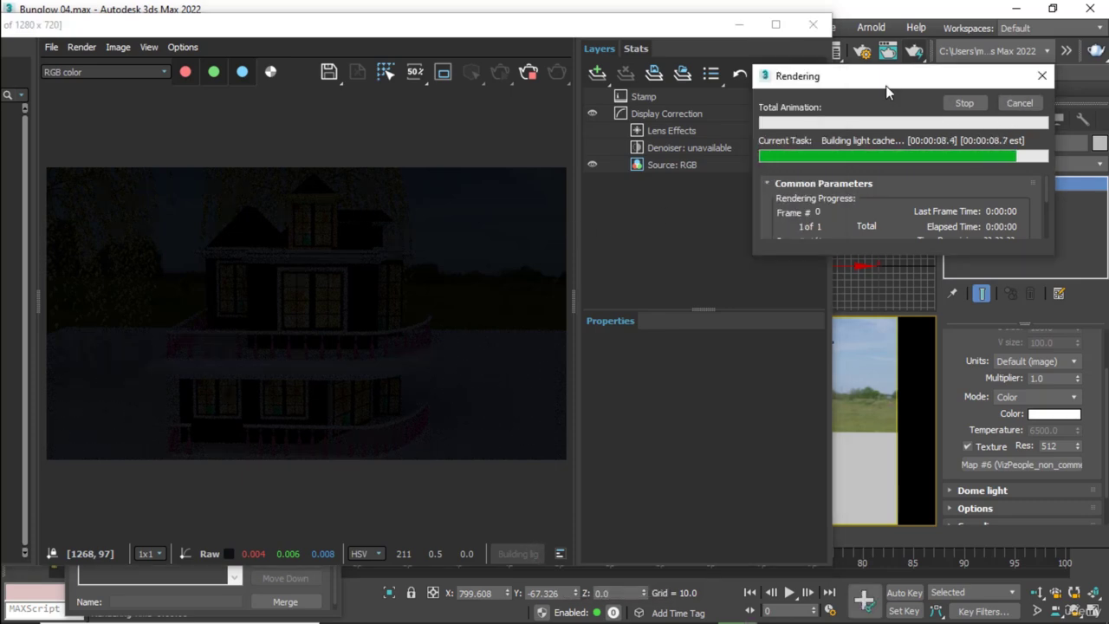
left_click(812, 25)
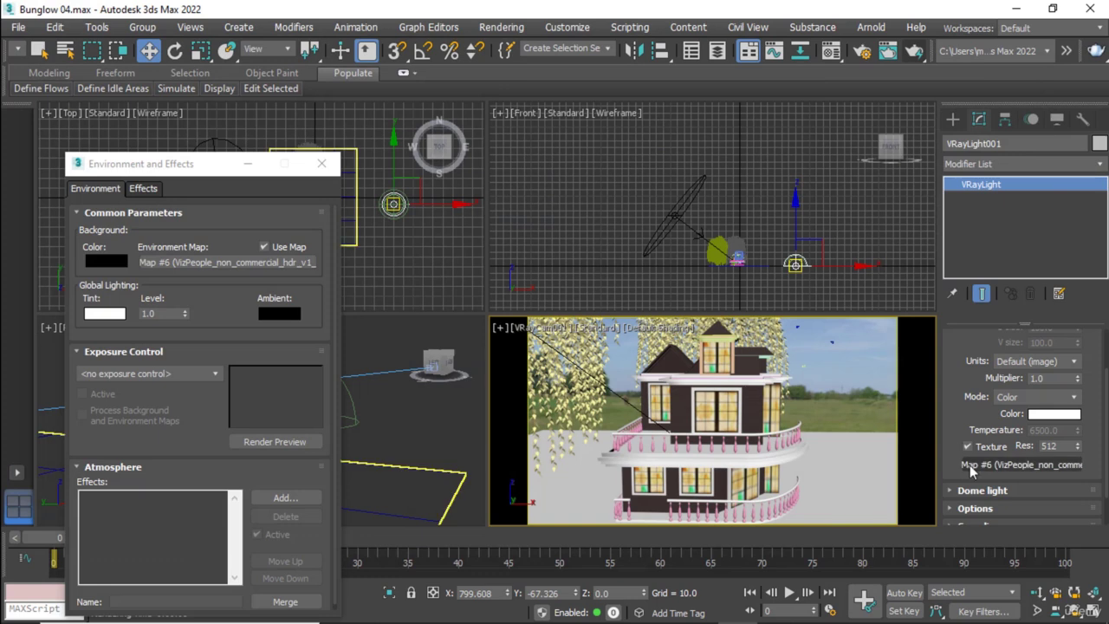
Set the dome light multiplier to 5.0 and test-render, then cancel
left_click(821, 291)
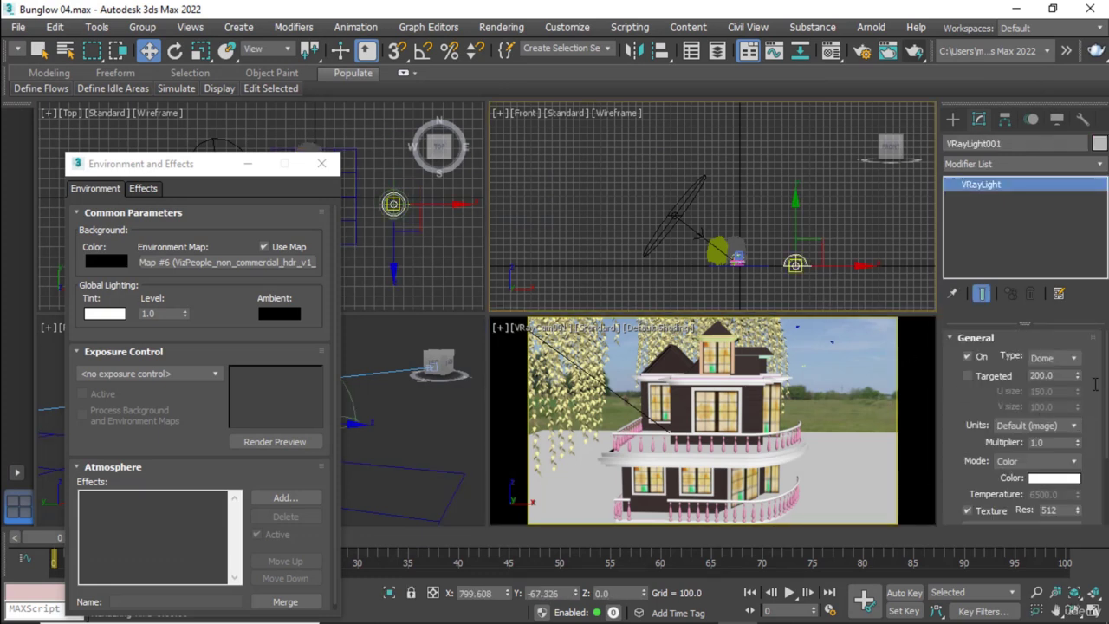
left_click_drag(1064, 442, 1002, 444)
type("5")
left_click(844, 431)
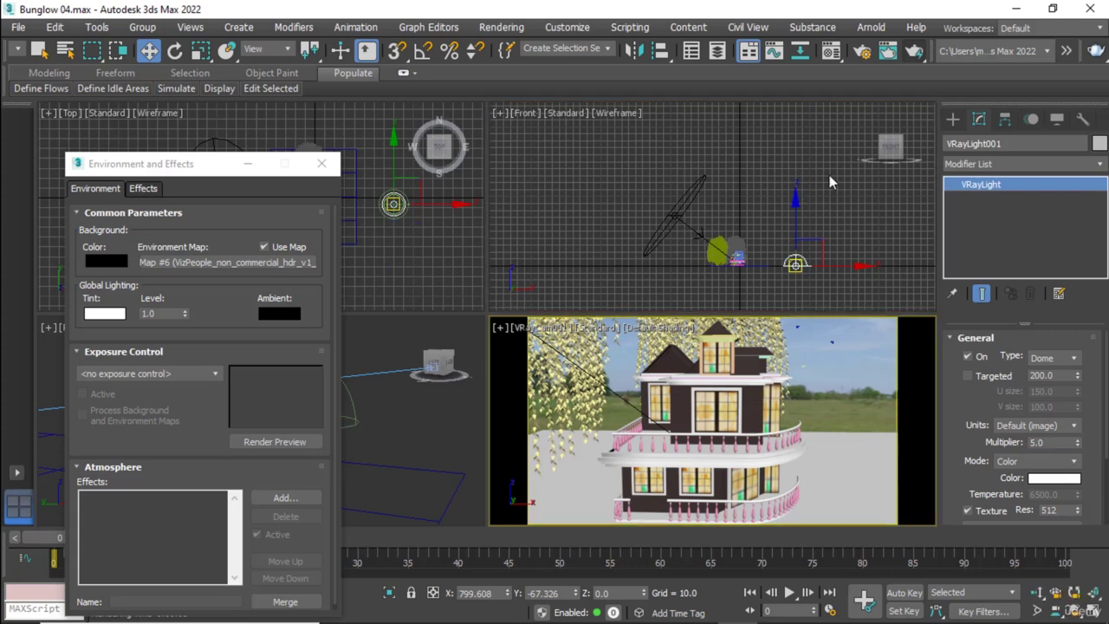
left_click(921, 57)
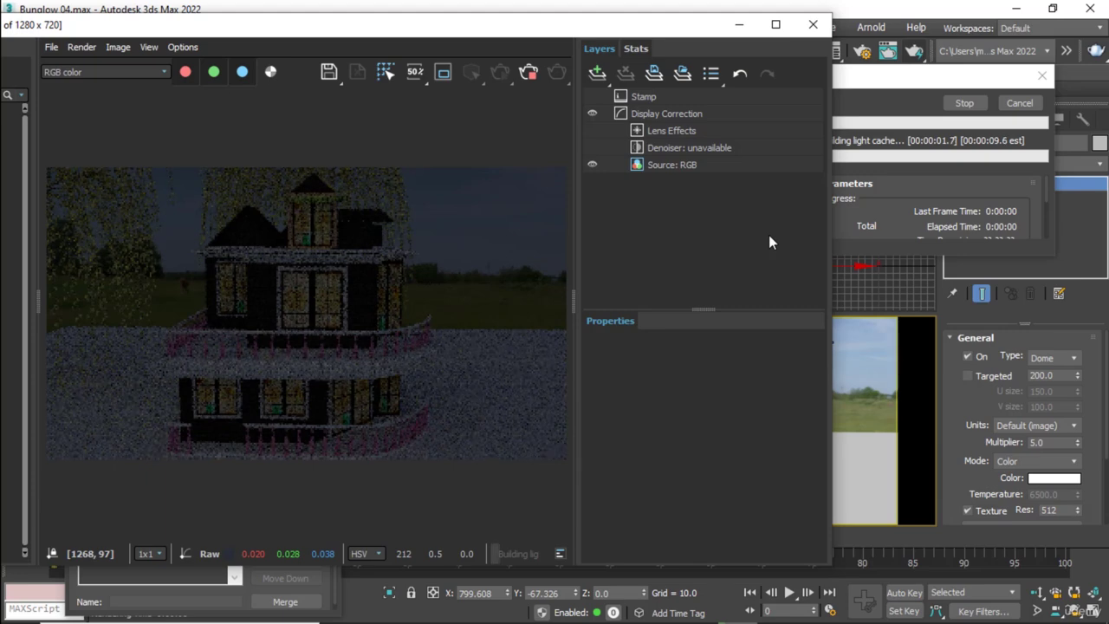
left_click(1012, 104)
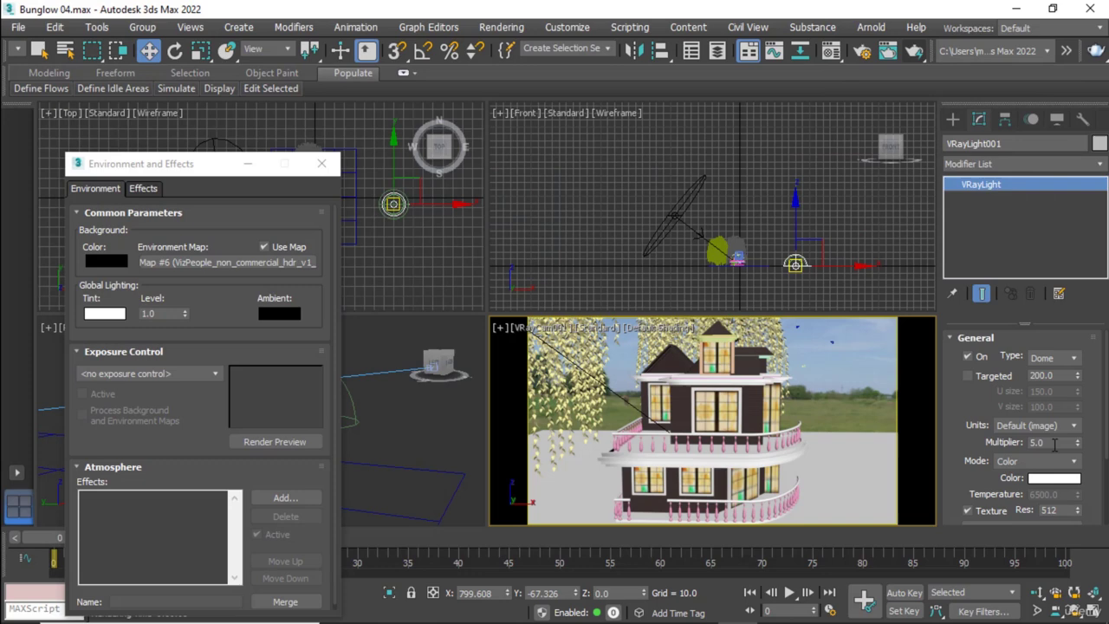
Raise the multiplier to 10.0, test-render, cancel and close the frame buffer
left_click_drag(1054, 444, 985, 443)
left_click(908, 55)
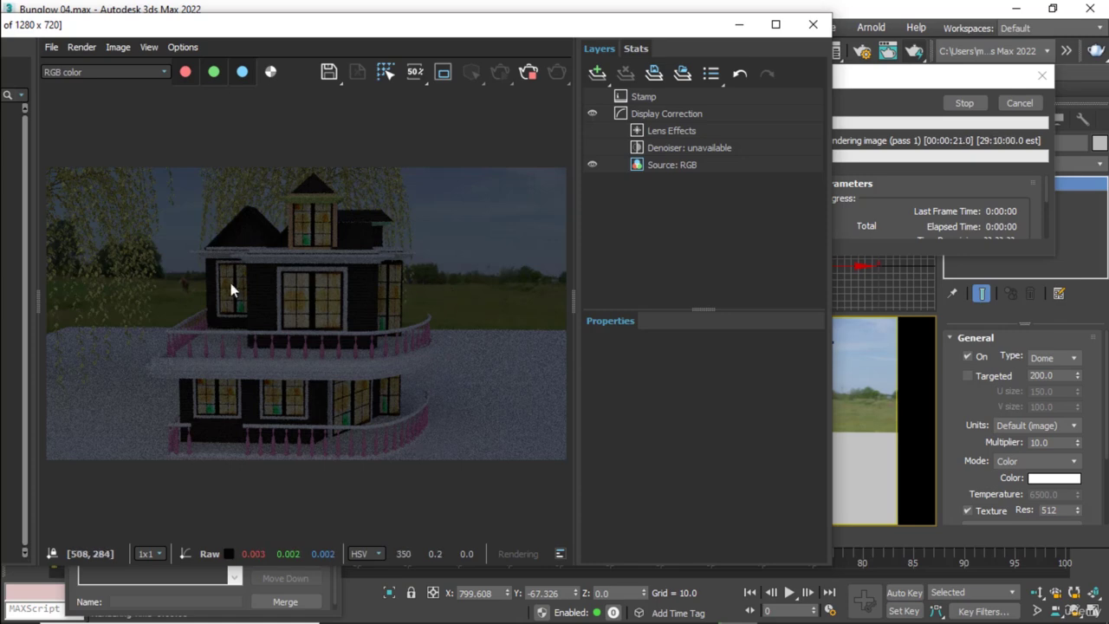
left_click(1009, 122)
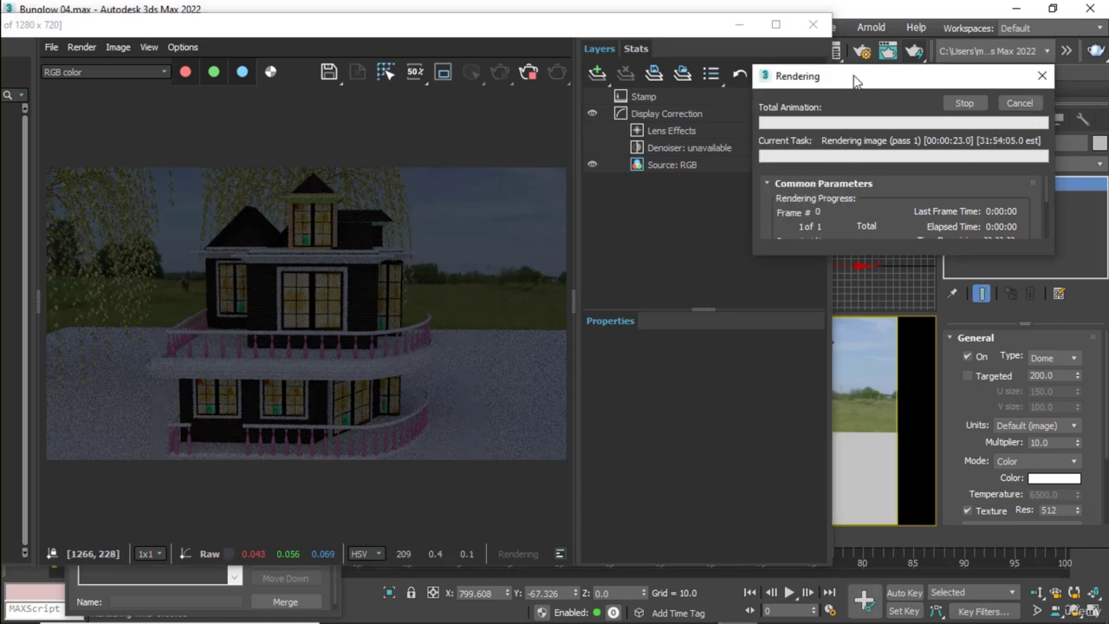
left_click(1019, 103)
left_click(813, 24)
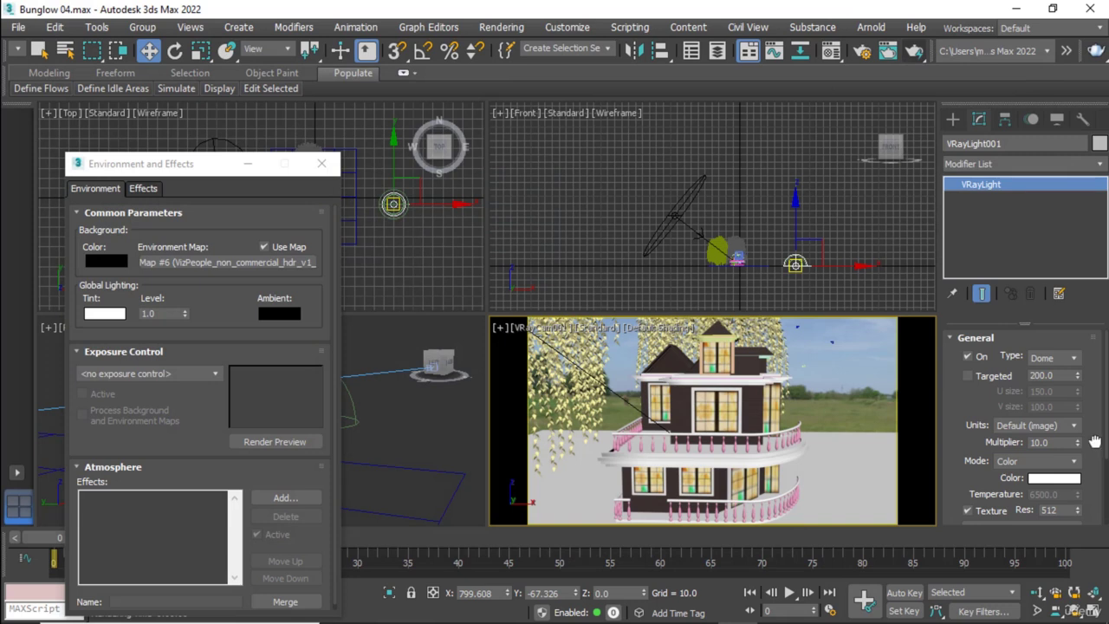
left_click(415, 214)
Rotate the dome light about 63° around Z and run a quick test render
left_click(392, 204)
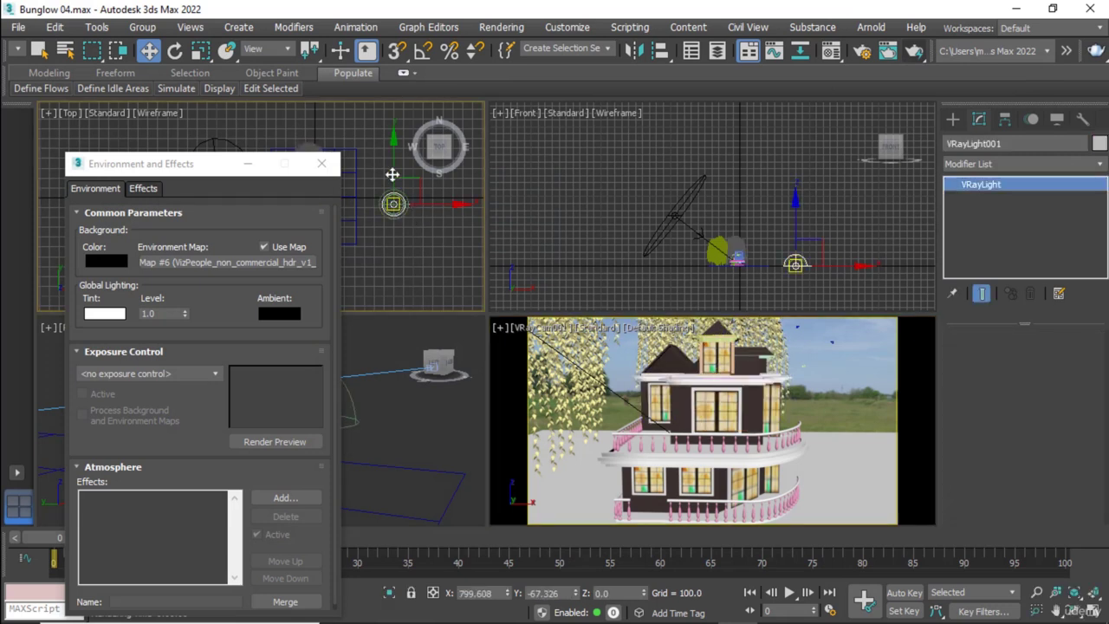
left_click(174, 50)
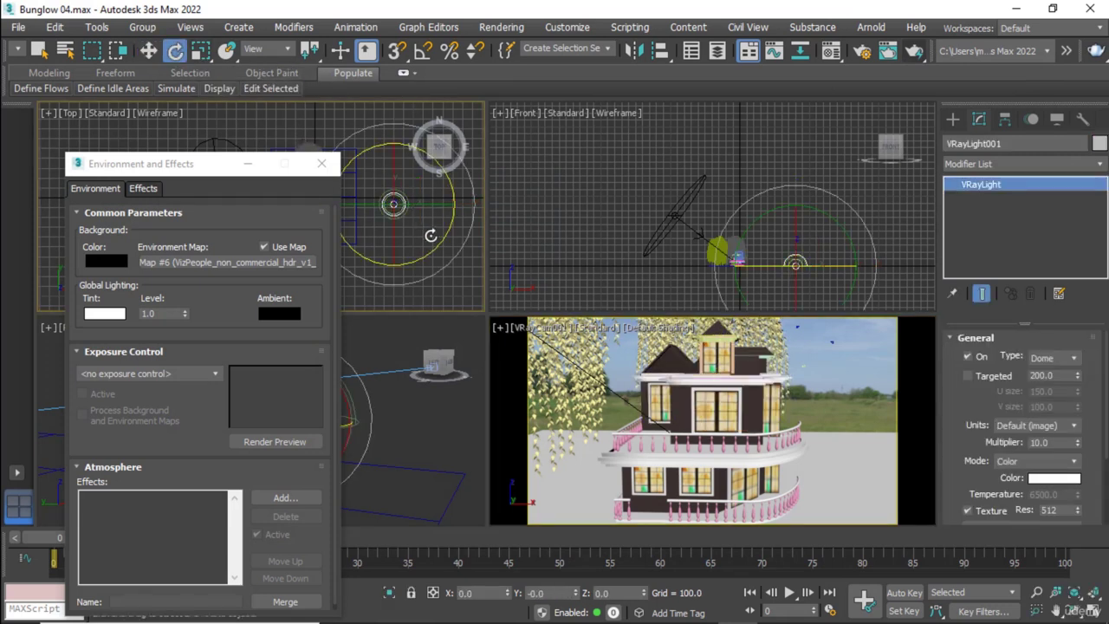
left_click_drag(438, 242, 481, 110)
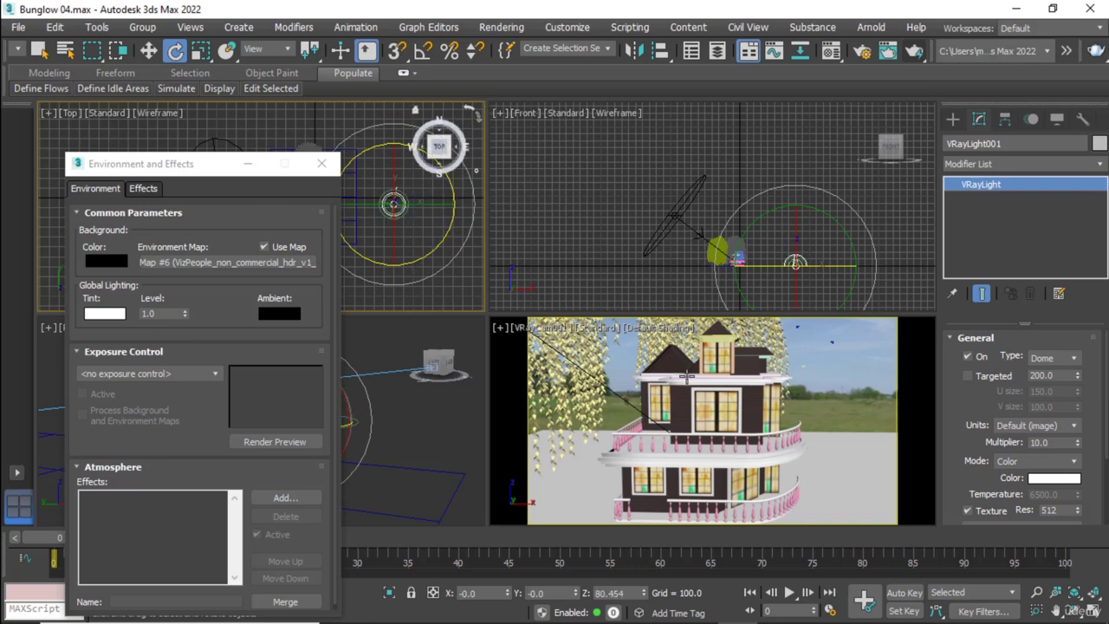
left_click(912, 53)
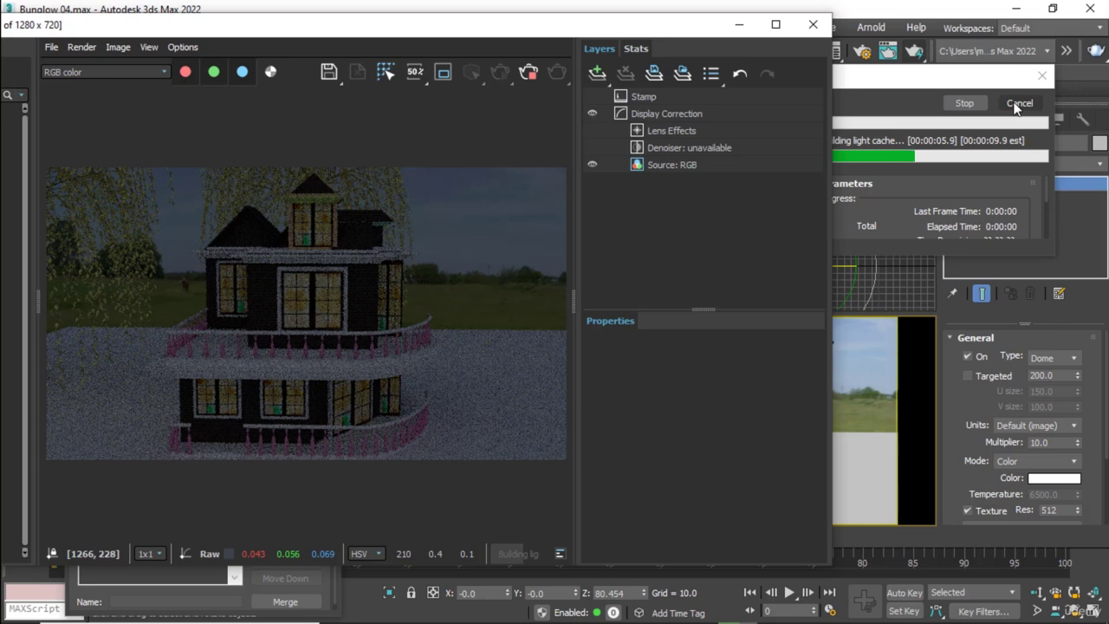
left_click(1018, 103)
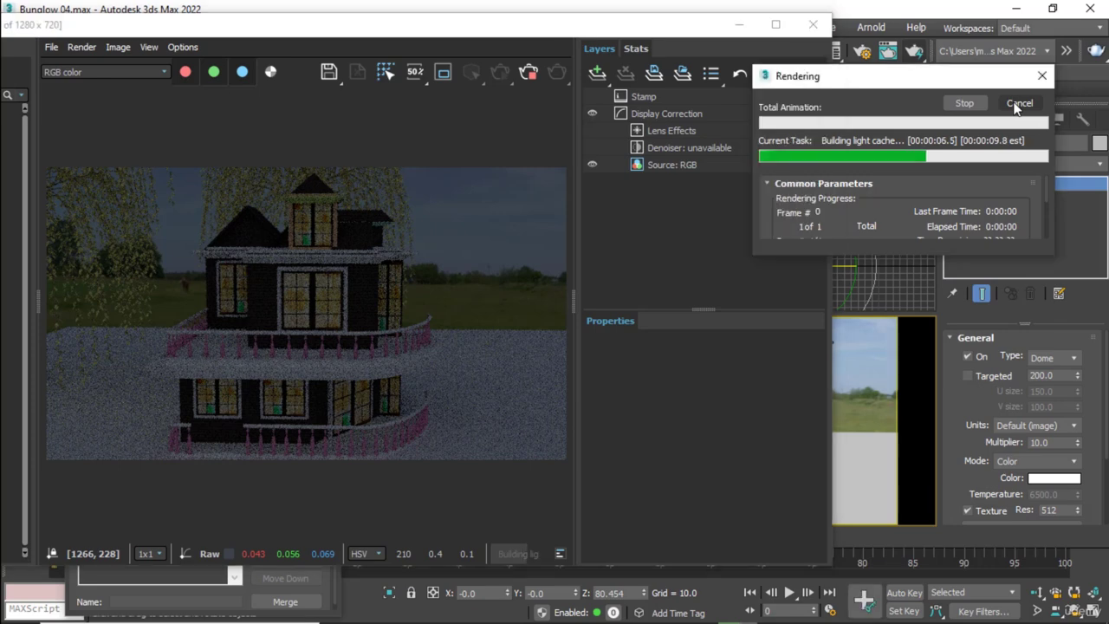
left_click(815, 32)
Turn on Lock texture to icon in the Dome light rollout
left_click(149, 51)
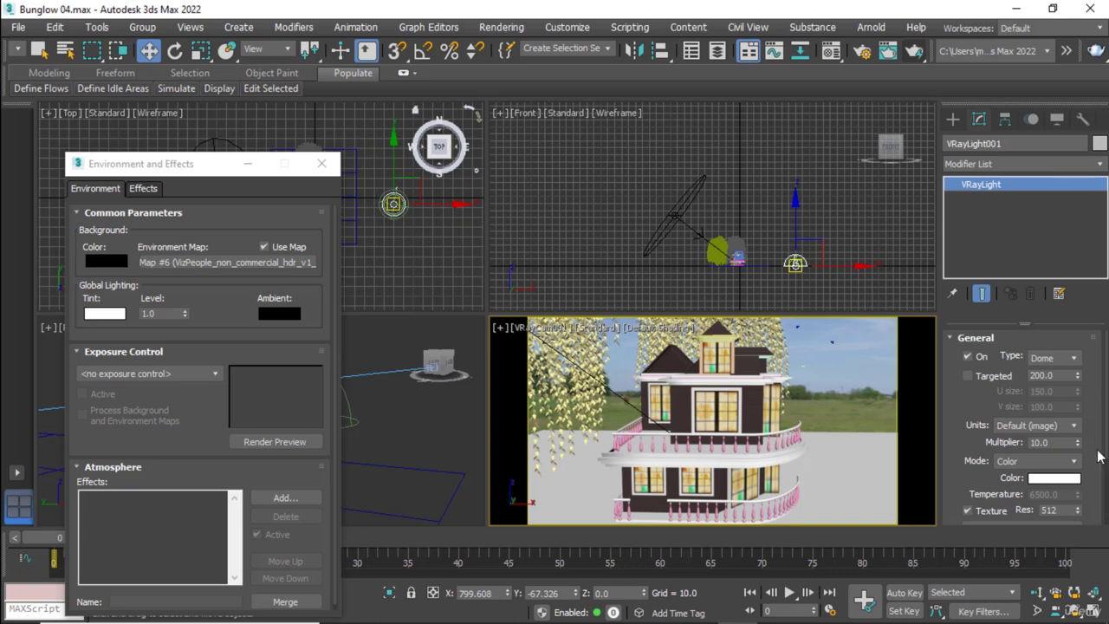
scroll(1091, 416, "down", 2)
left_click_drag(1092, 418, 1096, 335)
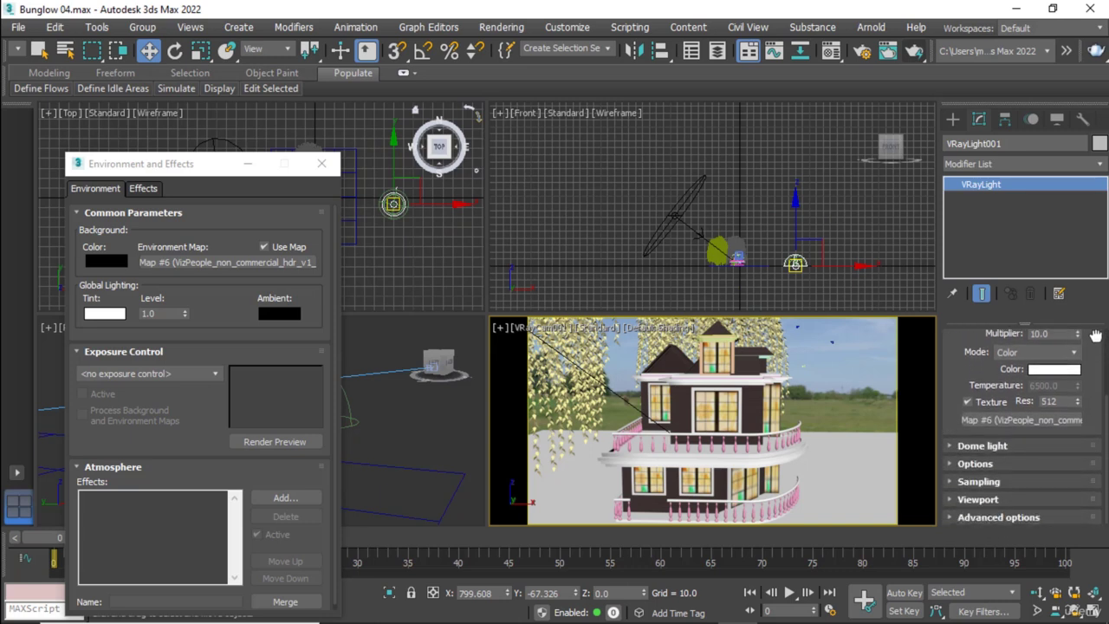
left_click(1030, 447)
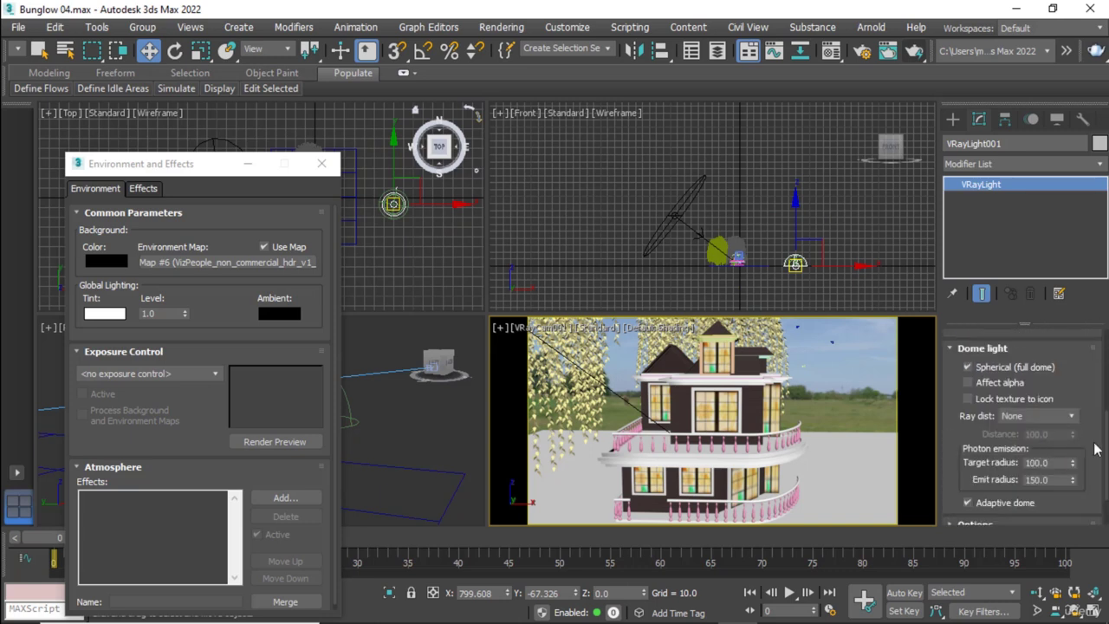
left_click_drag(1094, 442, 1092, 445)
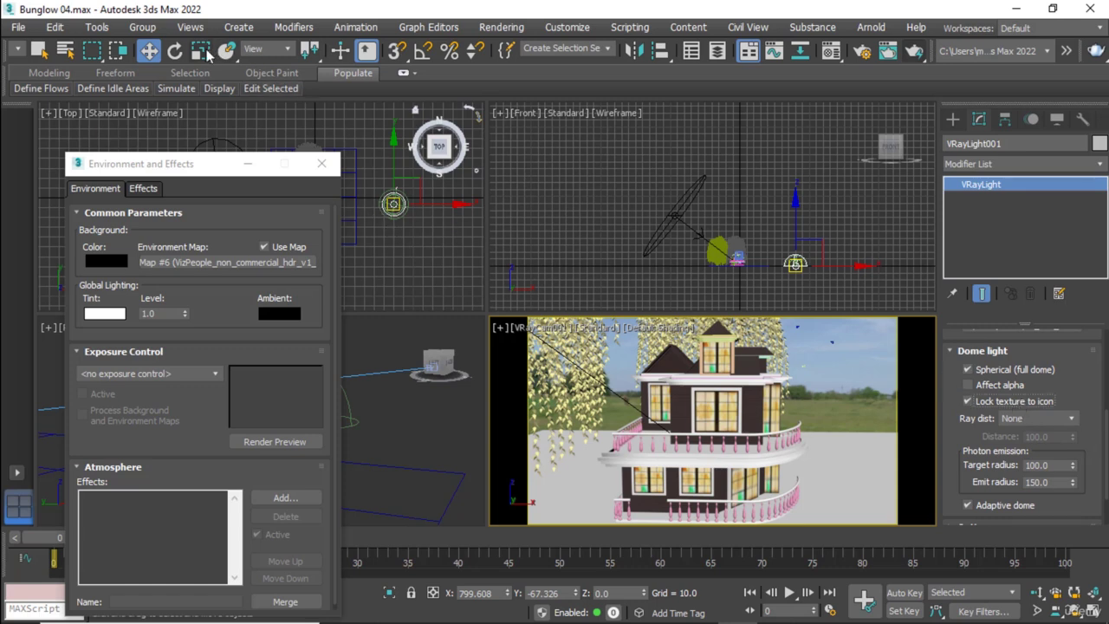
Rotate the dome light about 67° around Z in the Top view and start a test render
left_click(174, 50)
left_click(433, 247)
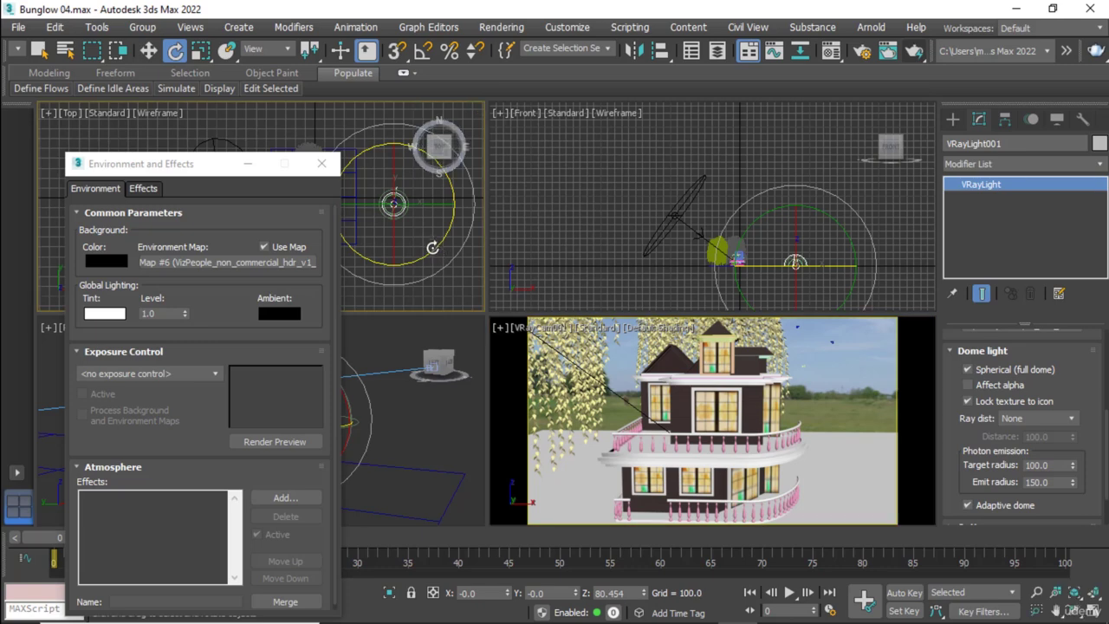
left_click_drag(433, 246, 476, 108)
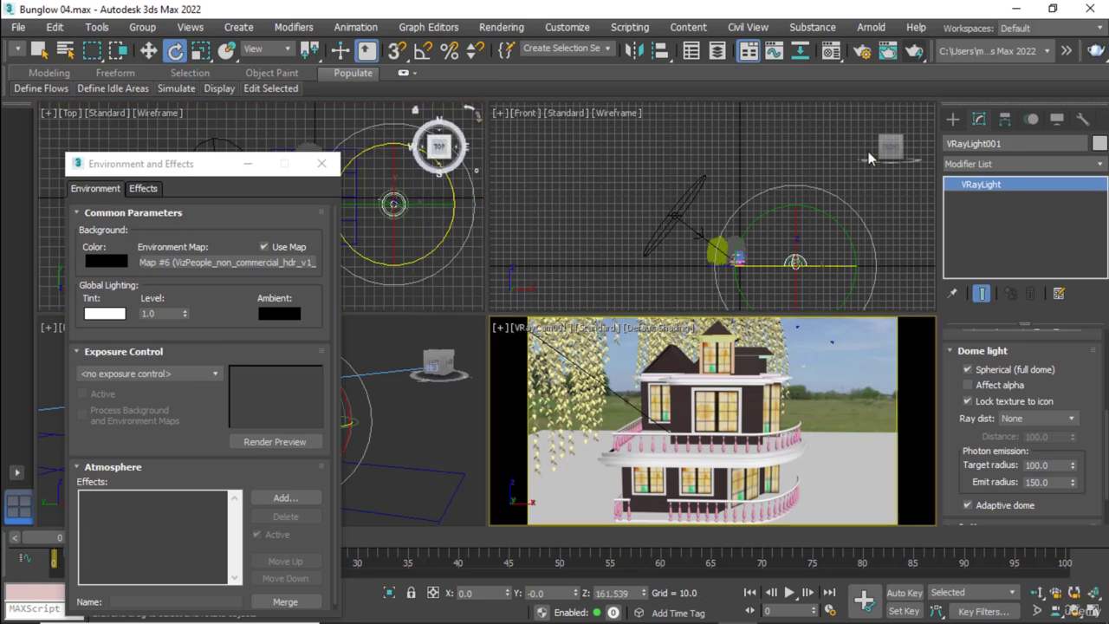
left_click(911, 52)
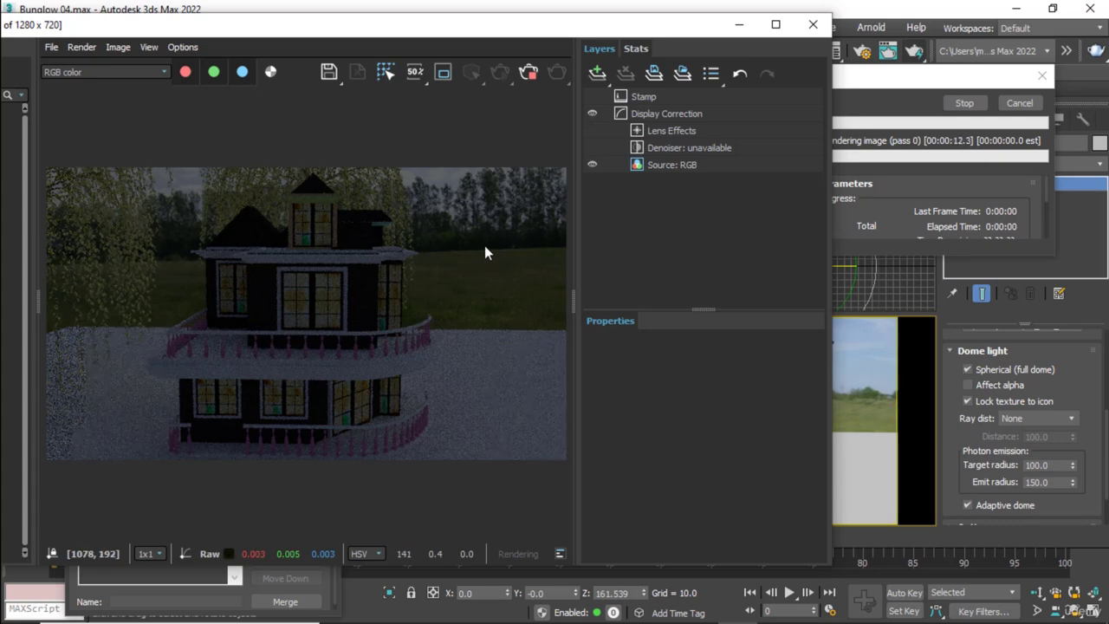
Close the finished render and set the dome light multiplier to 25.0
left_click(1019, 102)
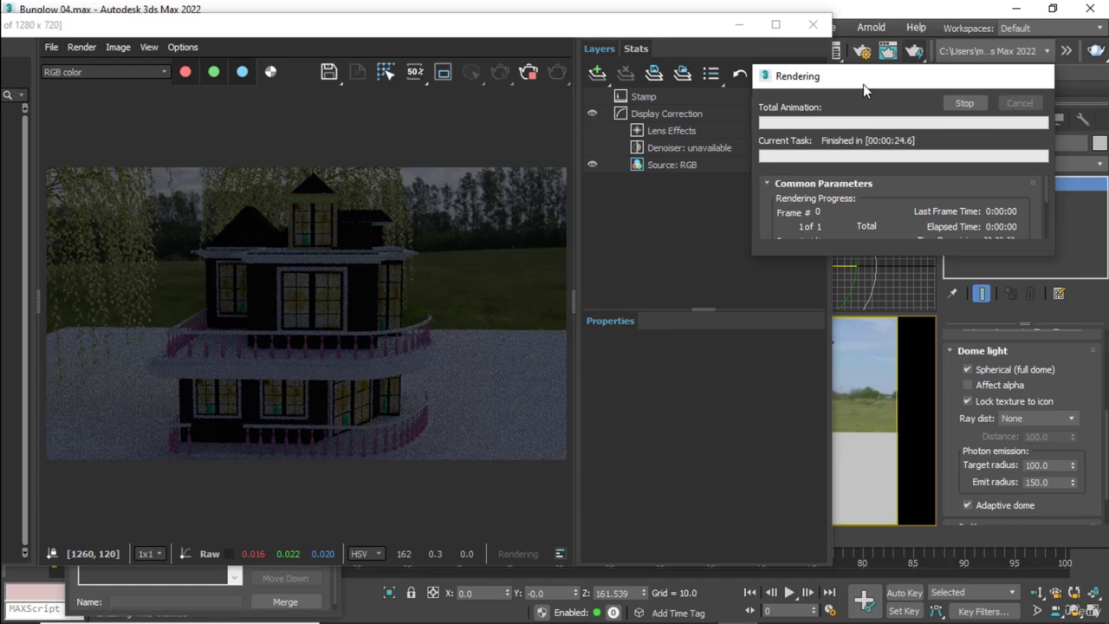
left_click(813, 24)
scroll(1100, 450, "up", 2)
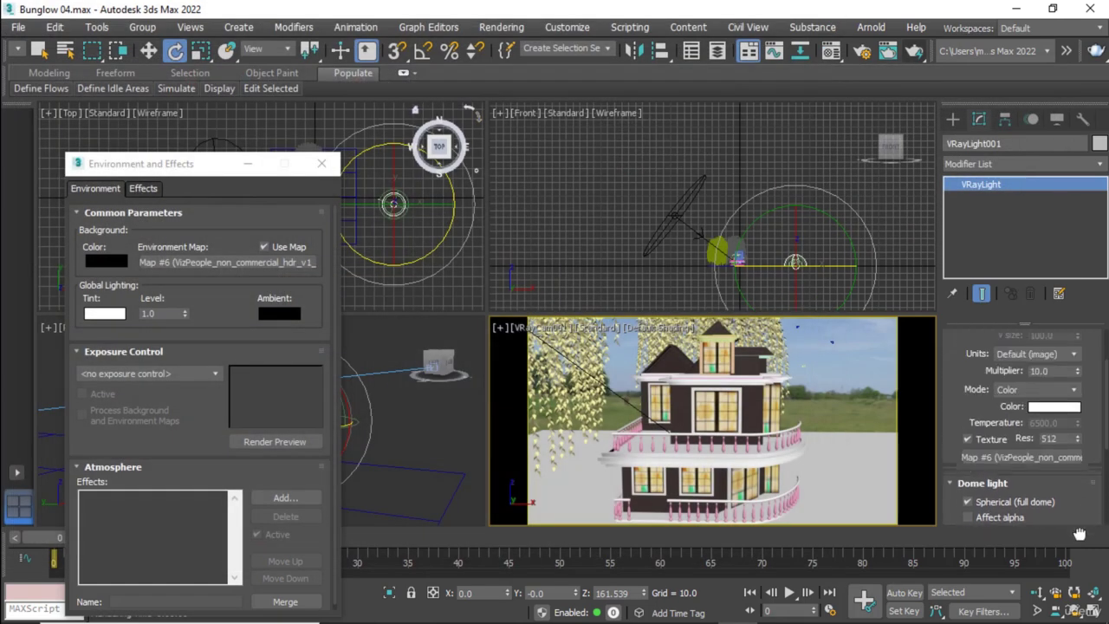
scroll(1101, 485, "up", 2)
scroll(1103, 524, "up", 2)
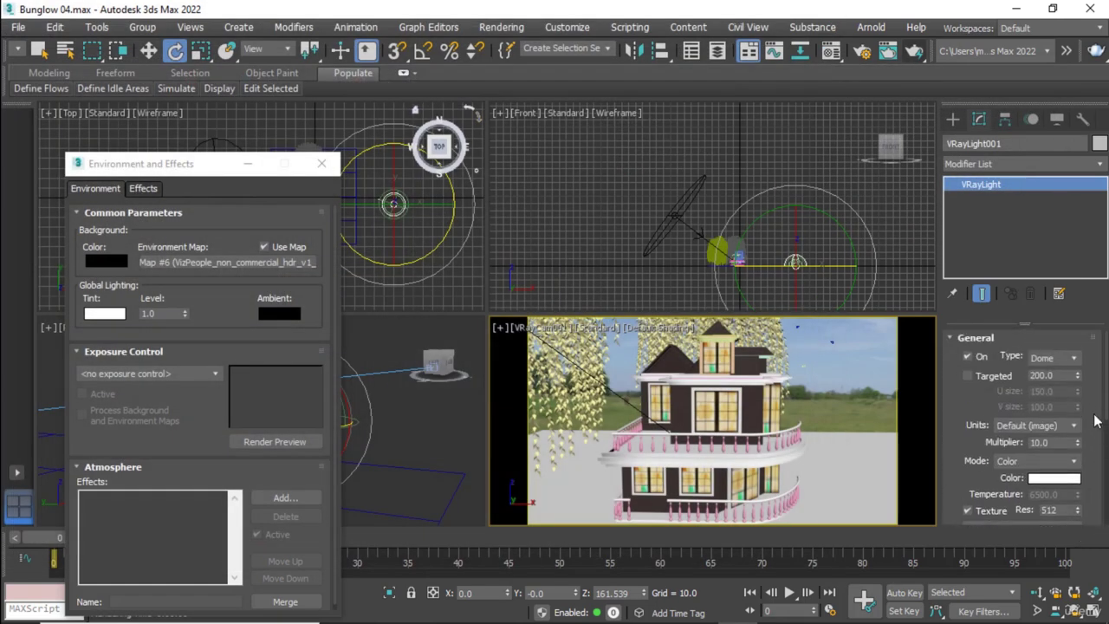
double_click(1035, 443)
type("25")
right_click(845, 432)
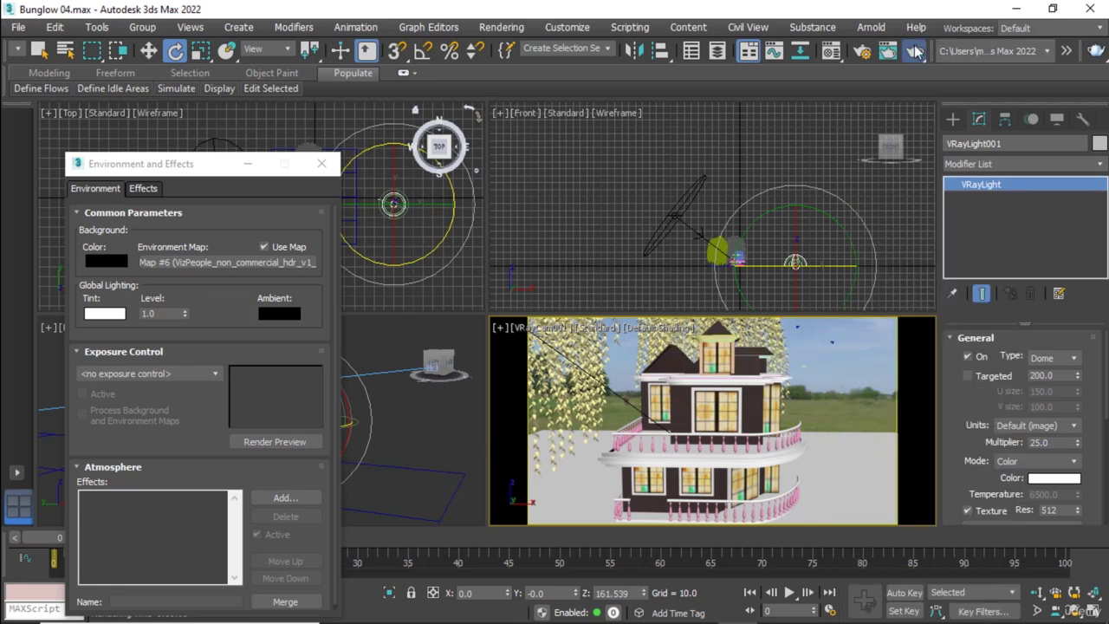
Test-render at multiplier 25, then cancel and close the frame buffer
left_click(913, 50)
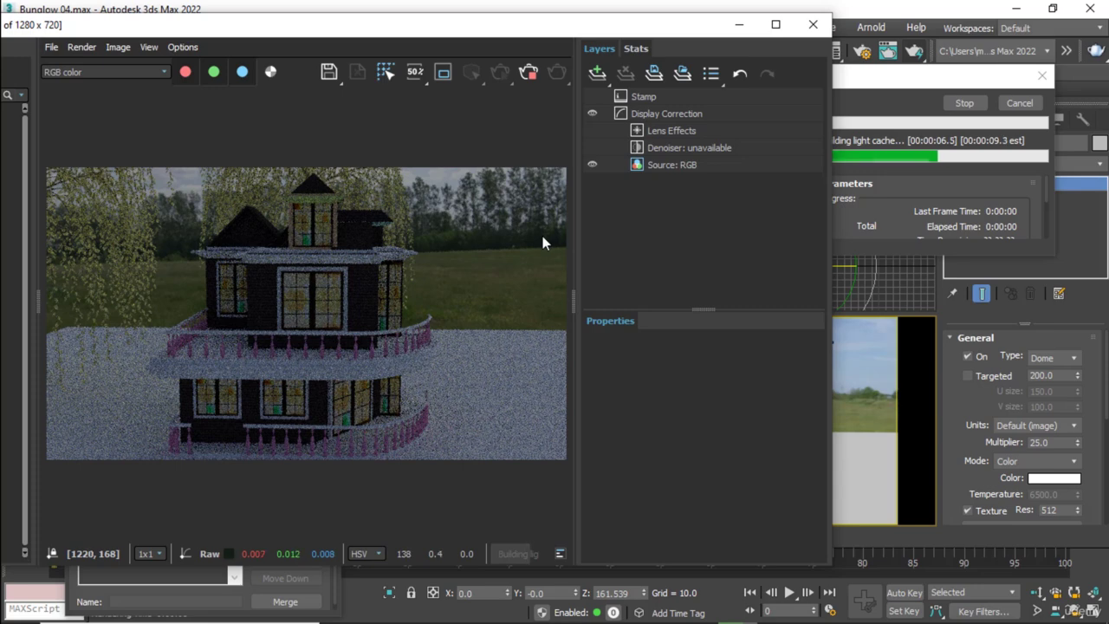
left_click(1019, 103)
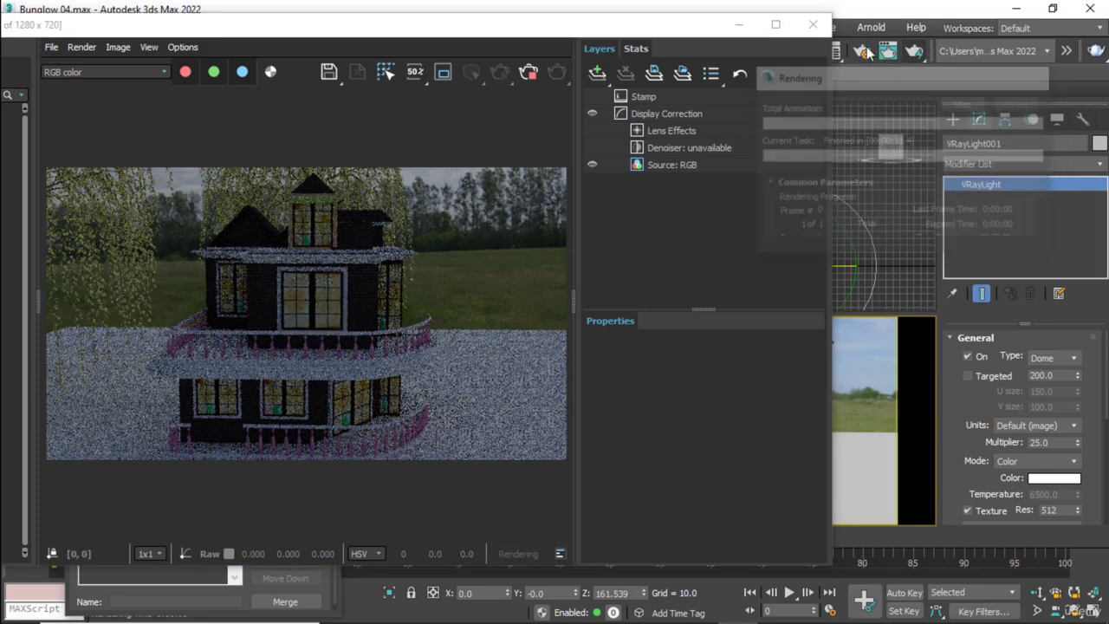
left_click(812, 24)
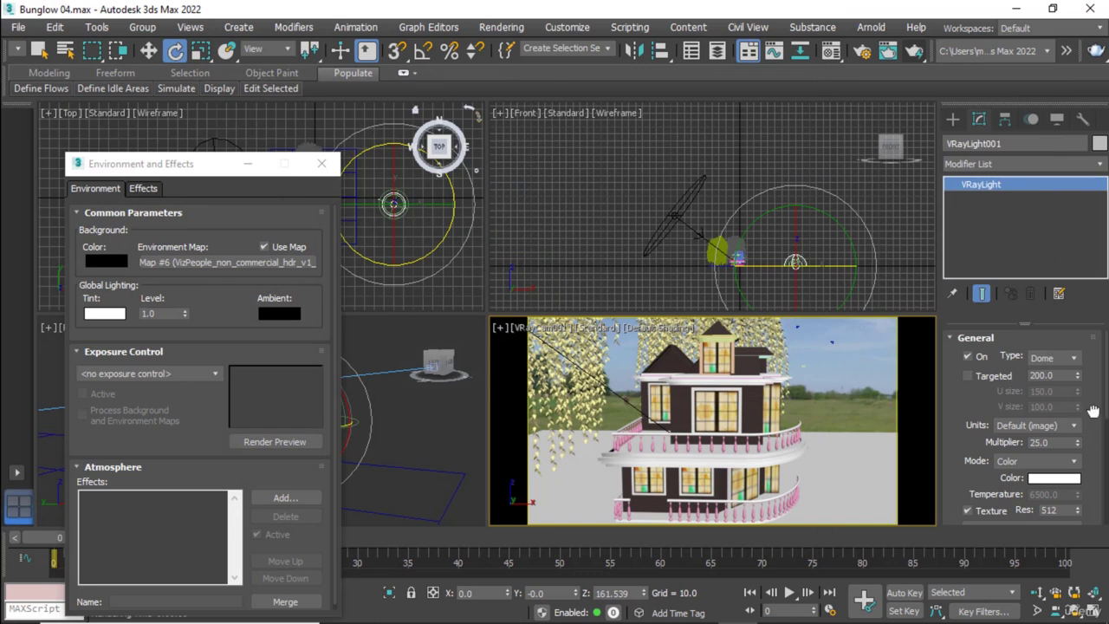
left_click_drag(1089, 450, 1092, 344)
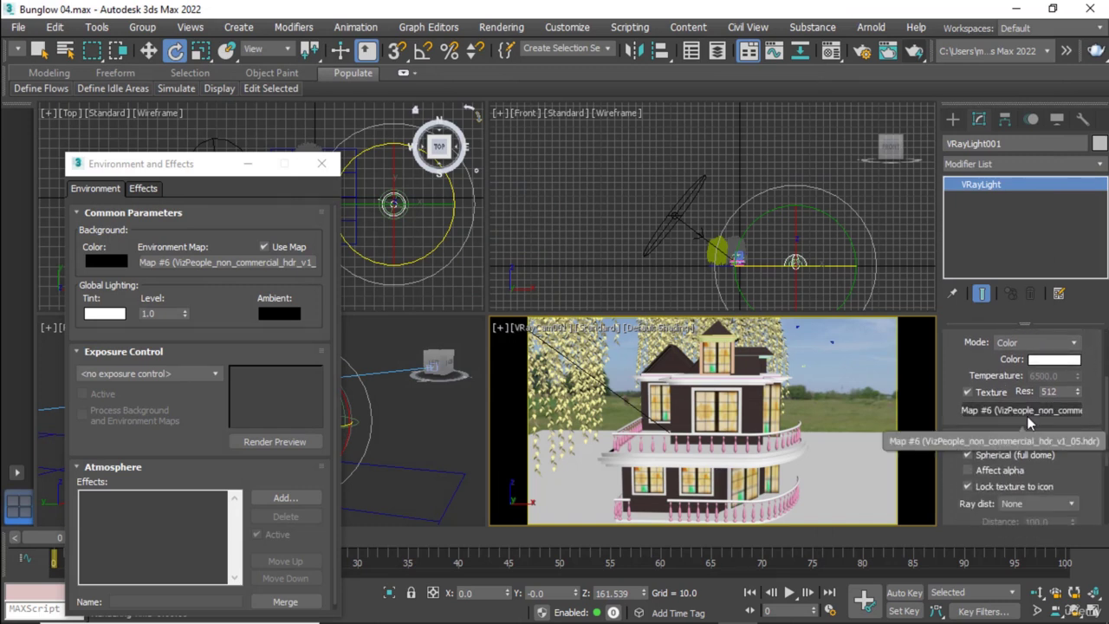
Clear the HDRI from the dome light's texture slot and assign a new VRaySky map
right_click(1027, 409)
left_click(1031, 457)
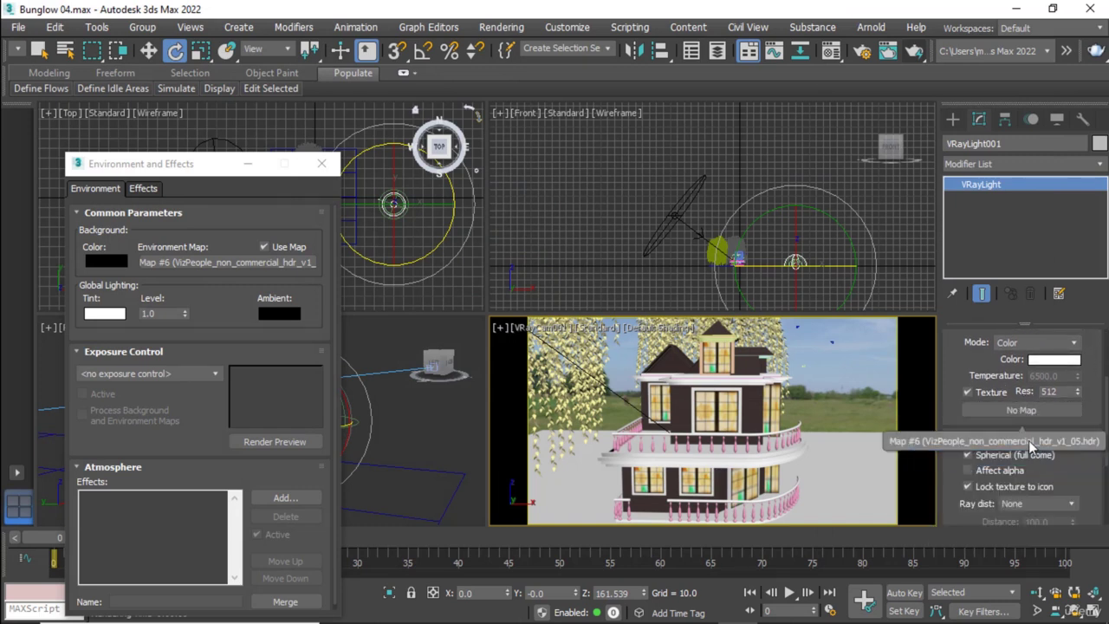
left_click(1028, 411)
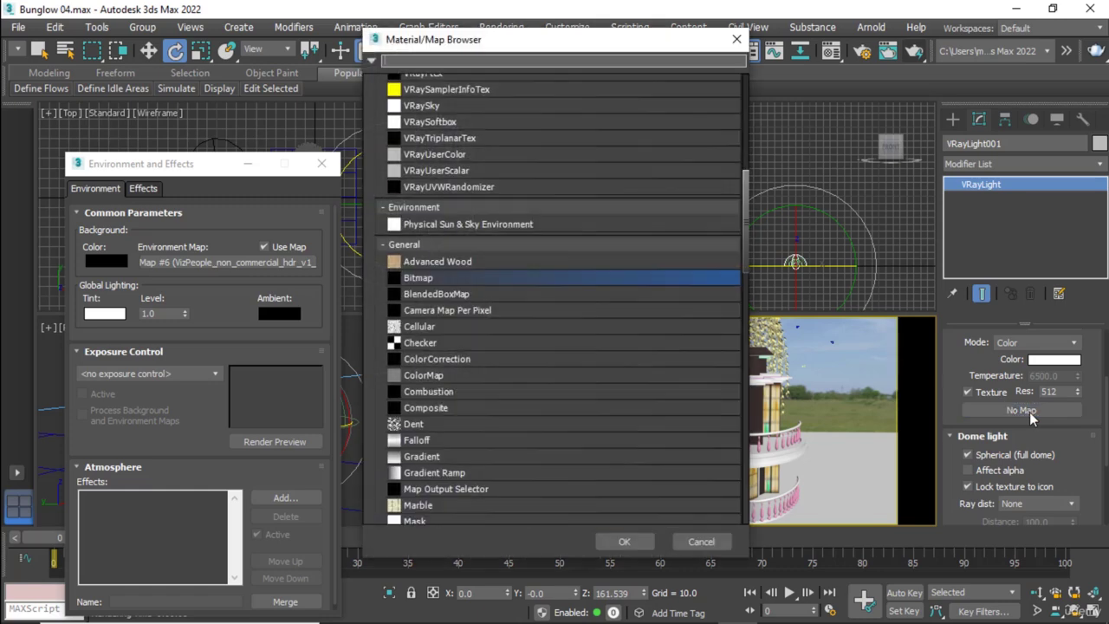
double_click(432, 106)
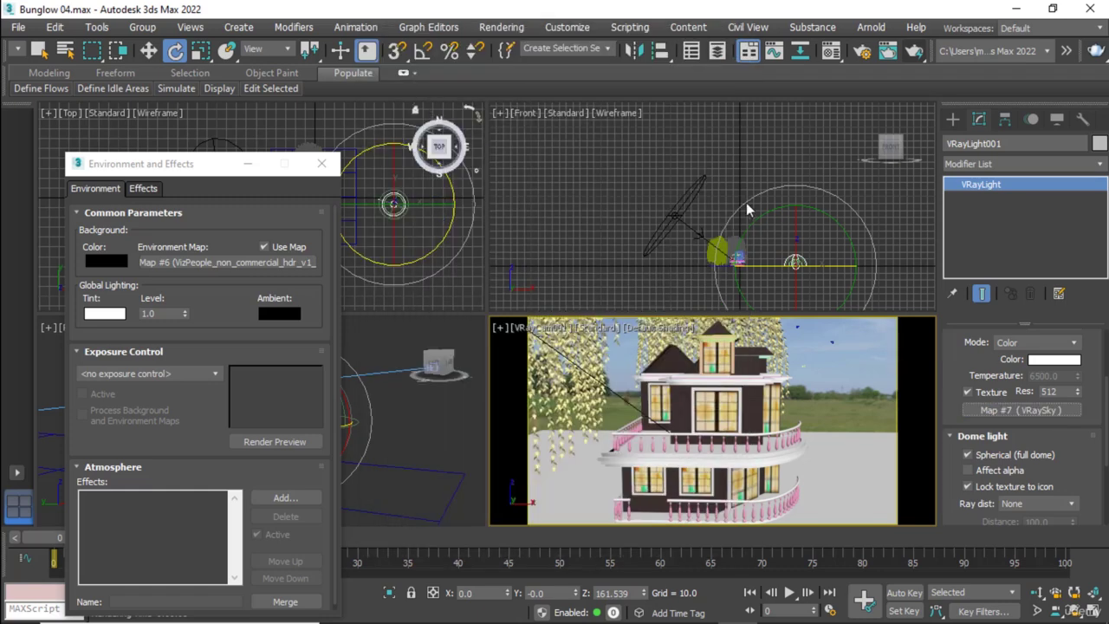
Start a test render of the VRaySky-lit scene, then cancel it and close the frame window
left_click(914, 51)
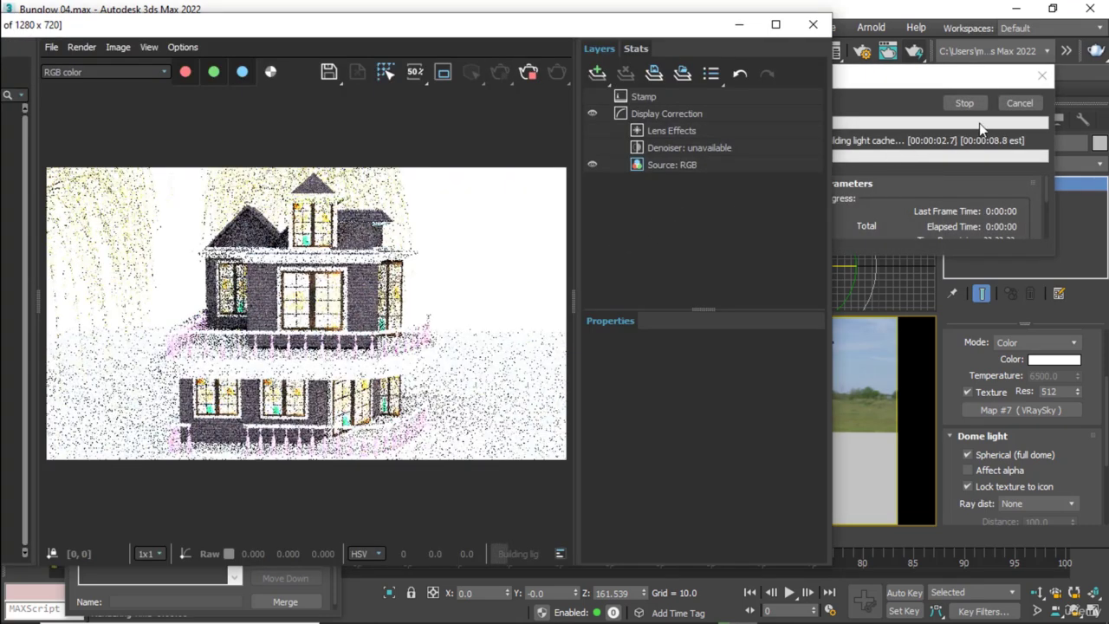
left_click(814, 27)
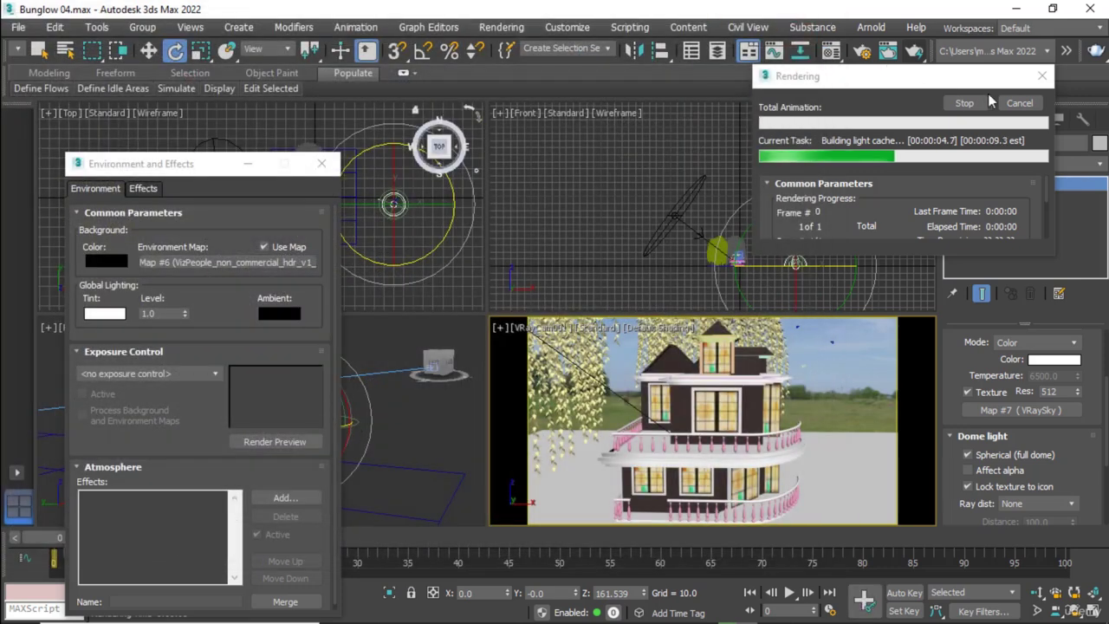
left_click(1019, 102)
scroll(1074, 381, "up", 2)
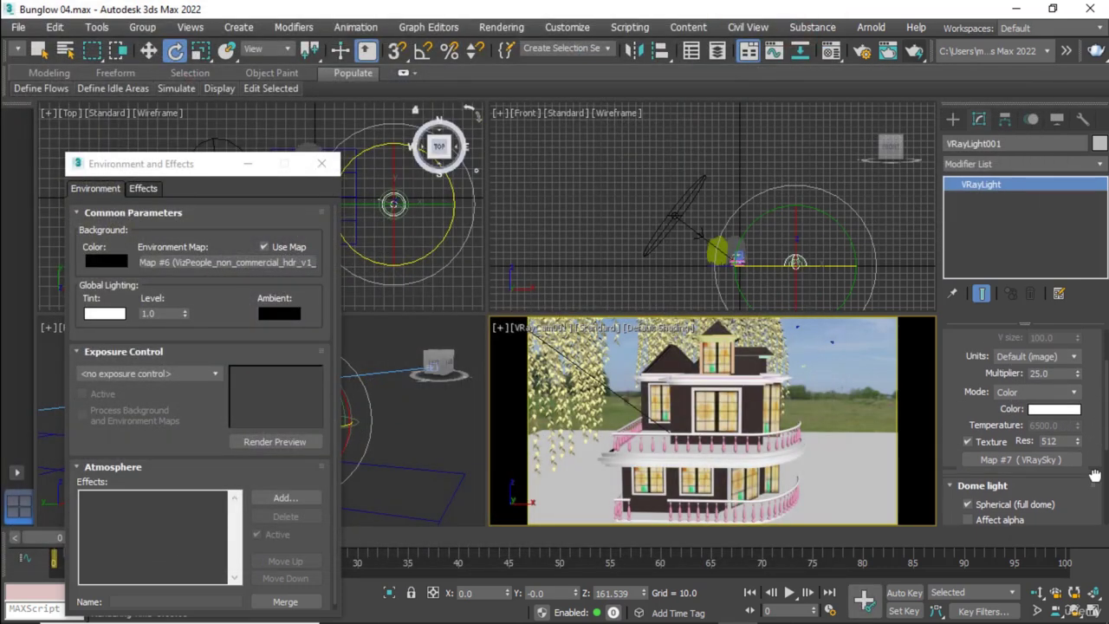
scroll(1074, 381, "up", 3)
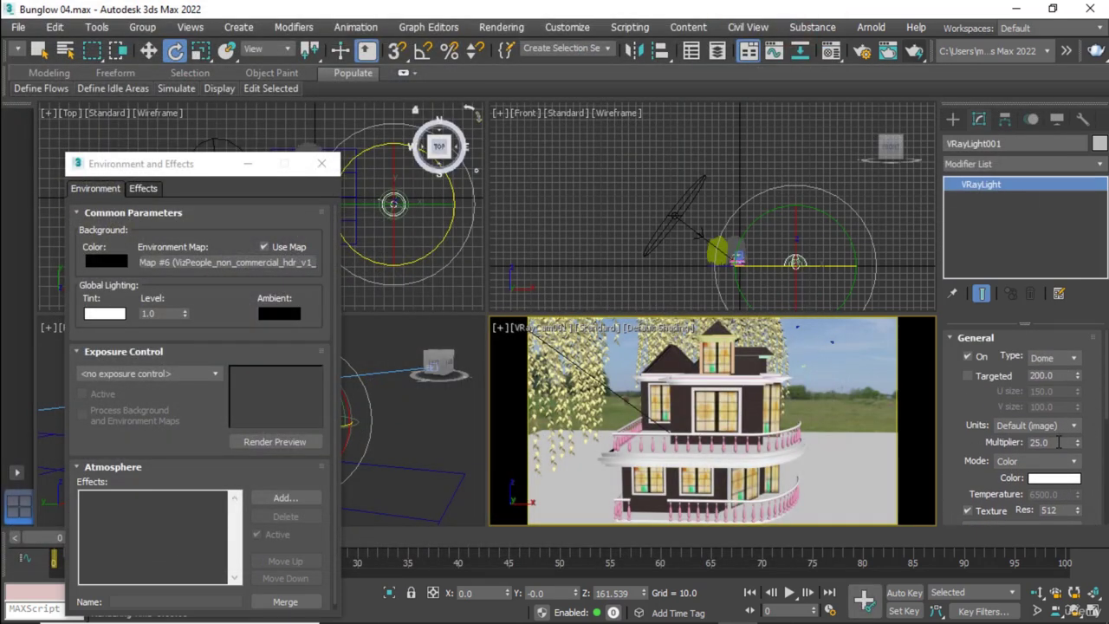
Enter 2.0 as the dome light multiplier, then run and cancel a production test render
left_click_drag(1057, 442, 1005, 442)
type("2")
left_click(911, 52)
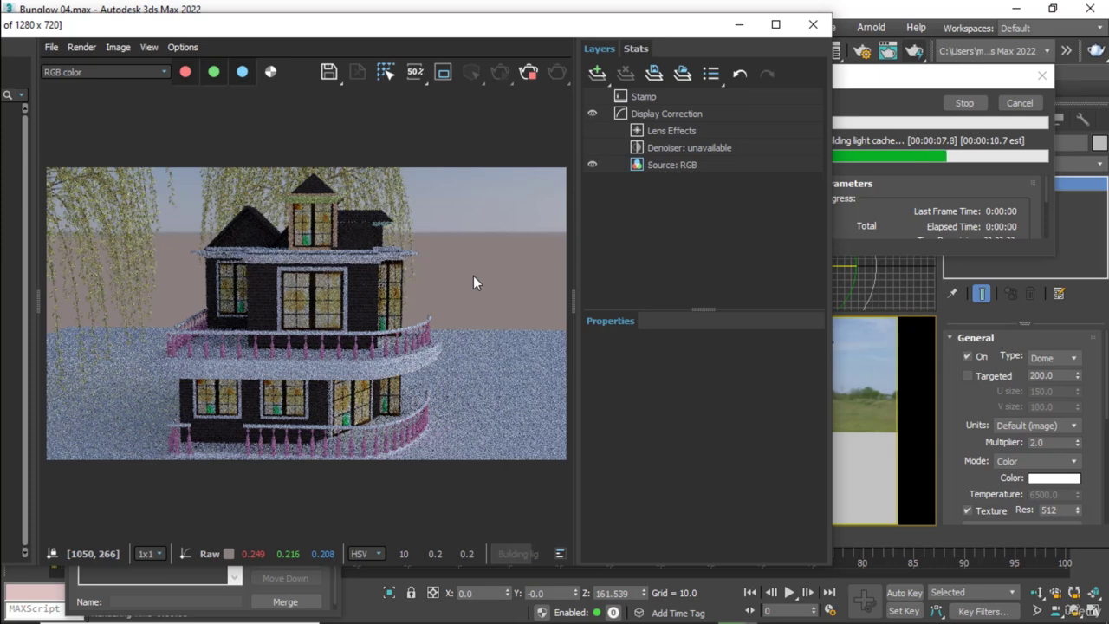
left_click(1017, 108)
left_click(1019, 103)
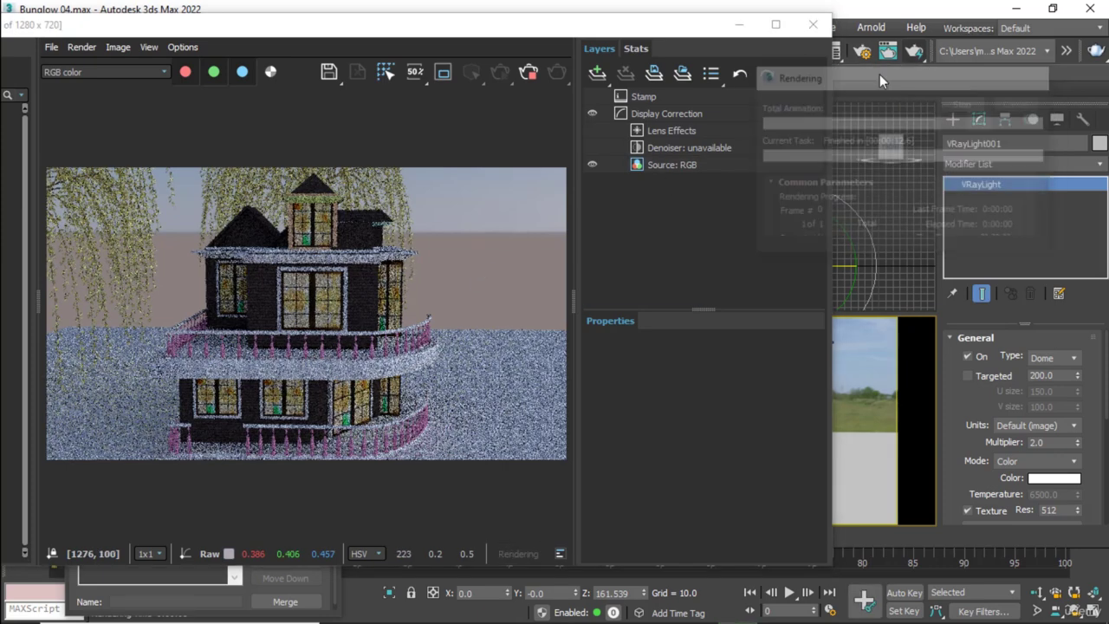
left_click(813, 24)
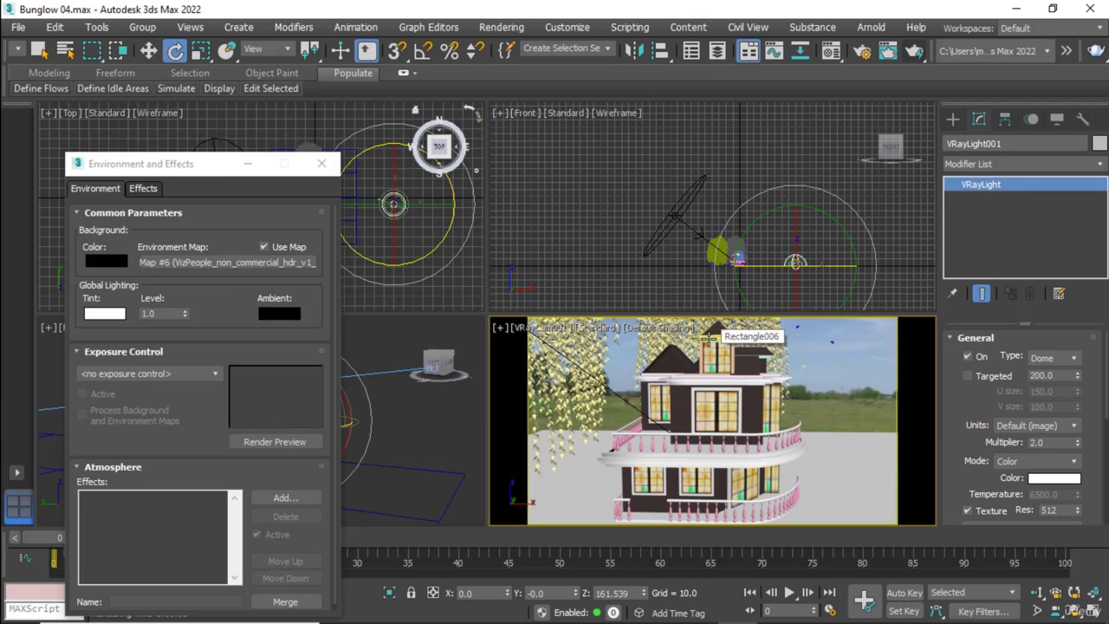